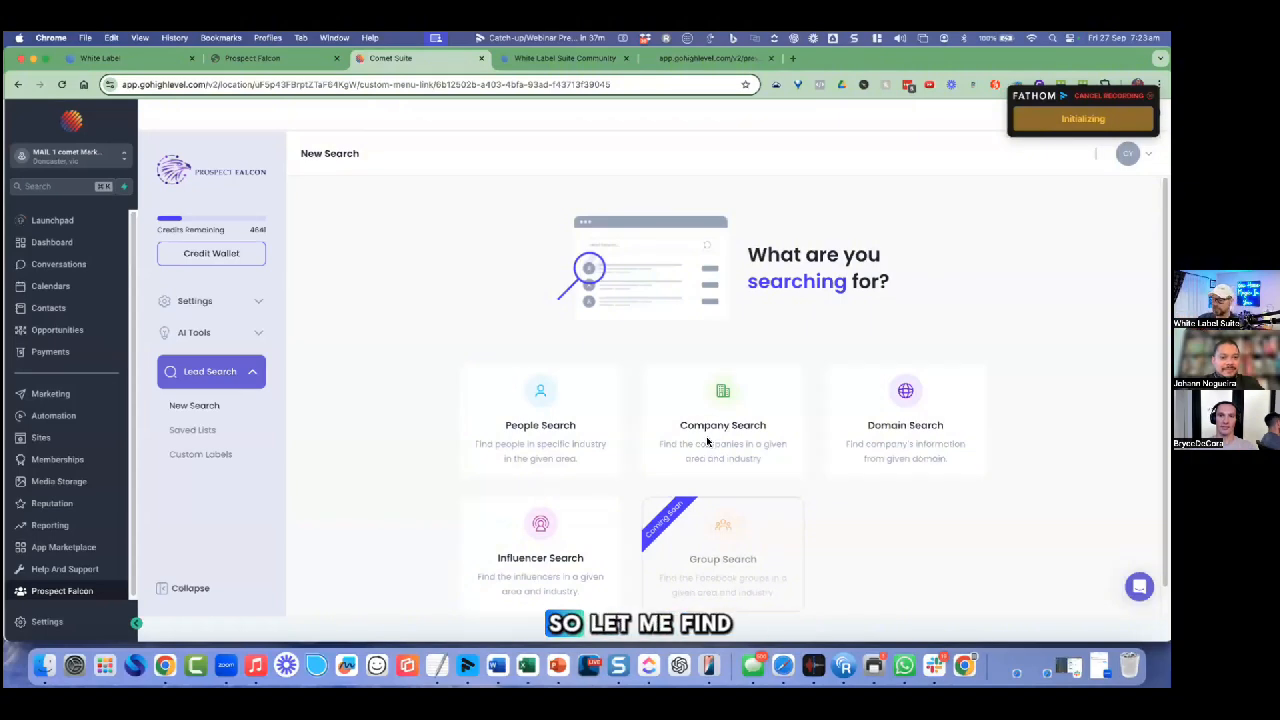
Step: Set up a company search for Realtor businesses in Miami, FL, USA
{"action": "left_click", "coordinate": [707, 441]}
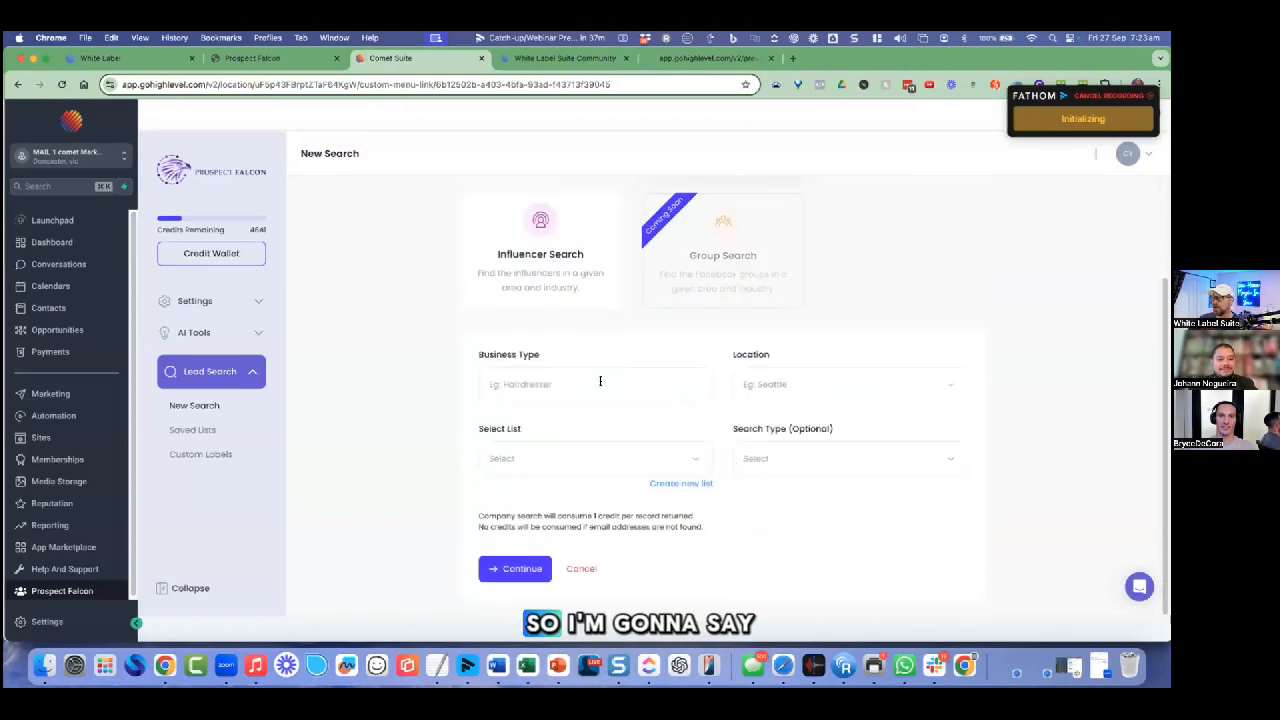
{"action": "left_click", "coordinate": [600, 381]}
{"action": "left_click", "coordinate": [566, 420]}
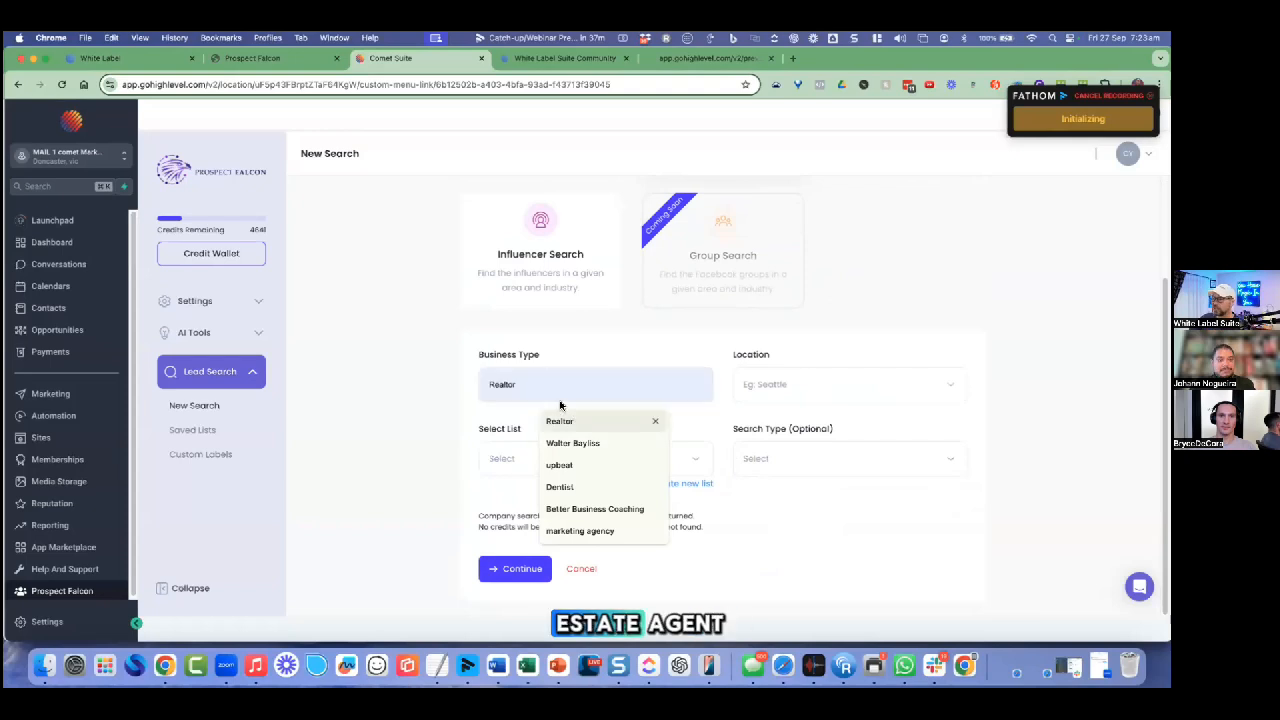
{"action": "left_click", "coordinate": [783, 385]}
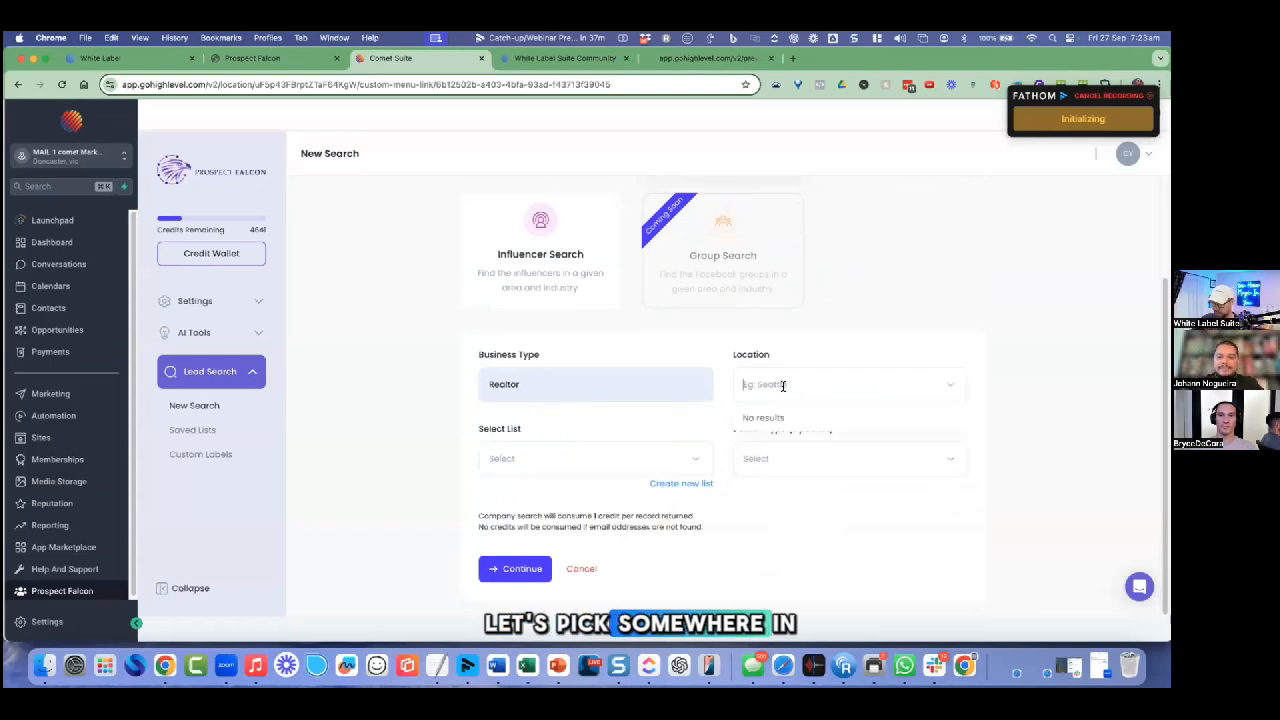
{"action": "type", "text": "Miami"}
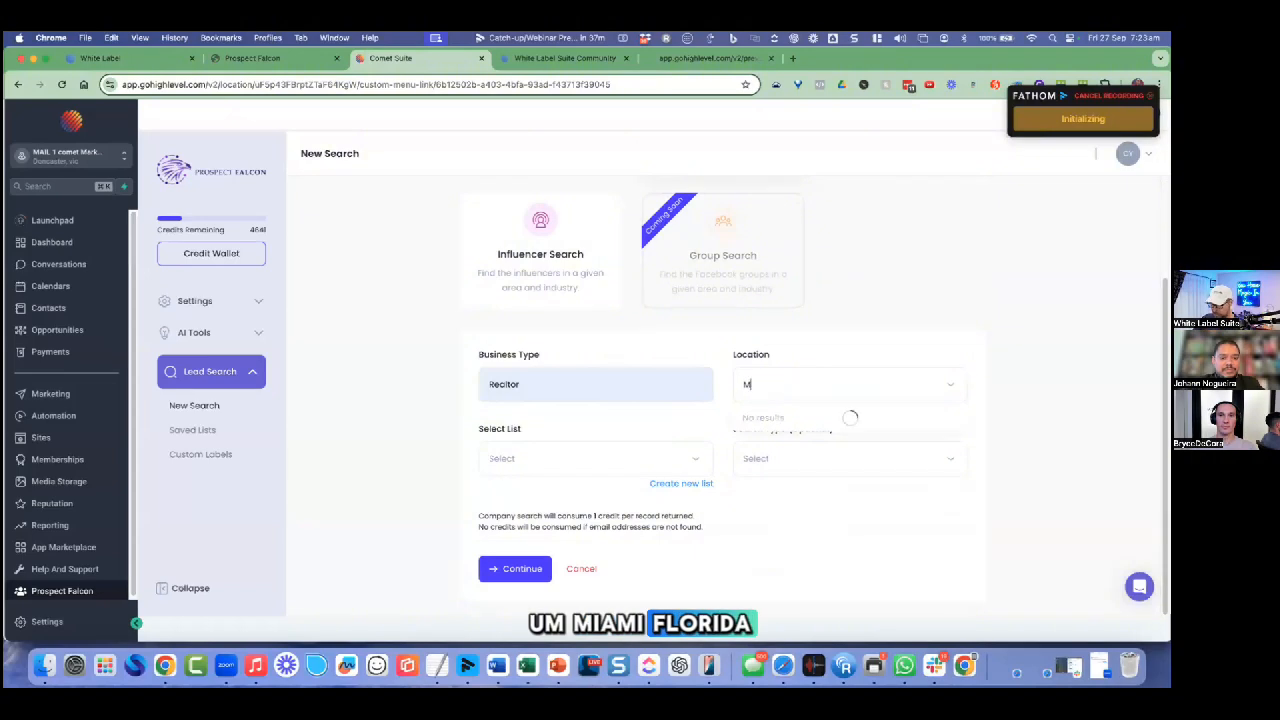
{"action": "left_click", "coordinate": [786, 418]}
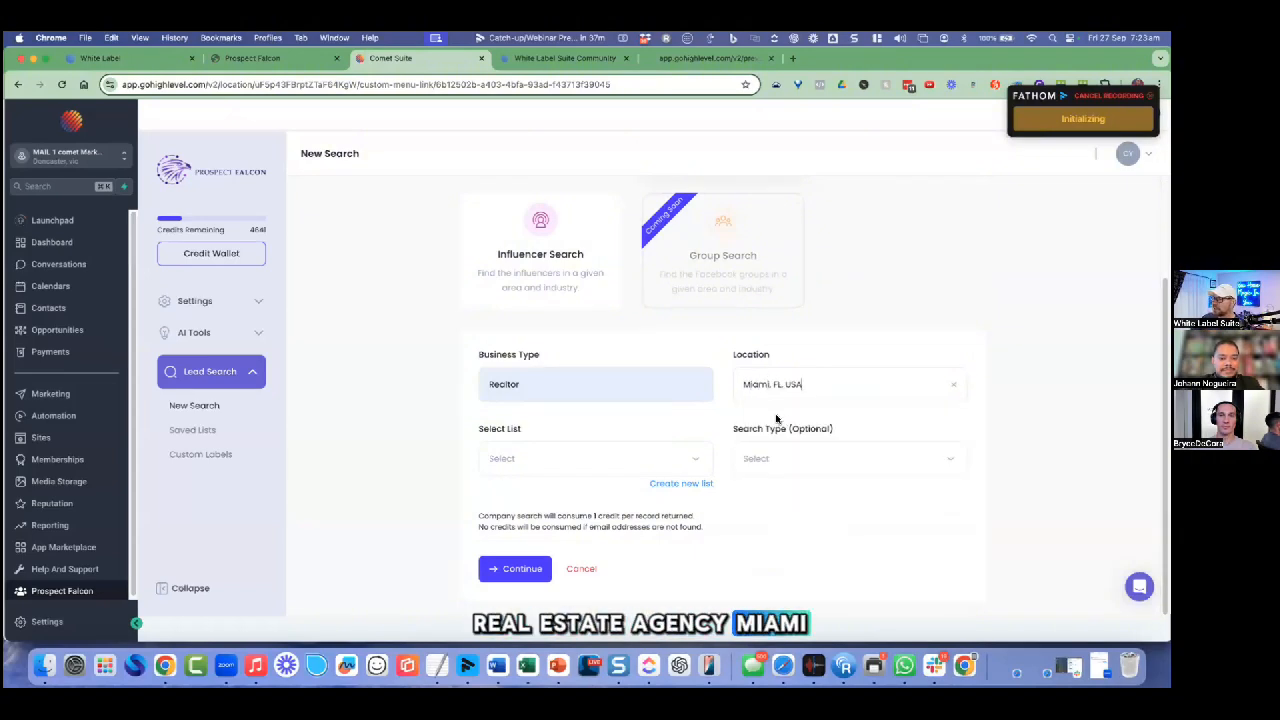
Step: Save the results to the Demo - Closebot list, run the search, and open that list
{"action": "left_click", "coordinate": [652, 458]}
{"action": "left_click", "coordinate": [618, 482]}
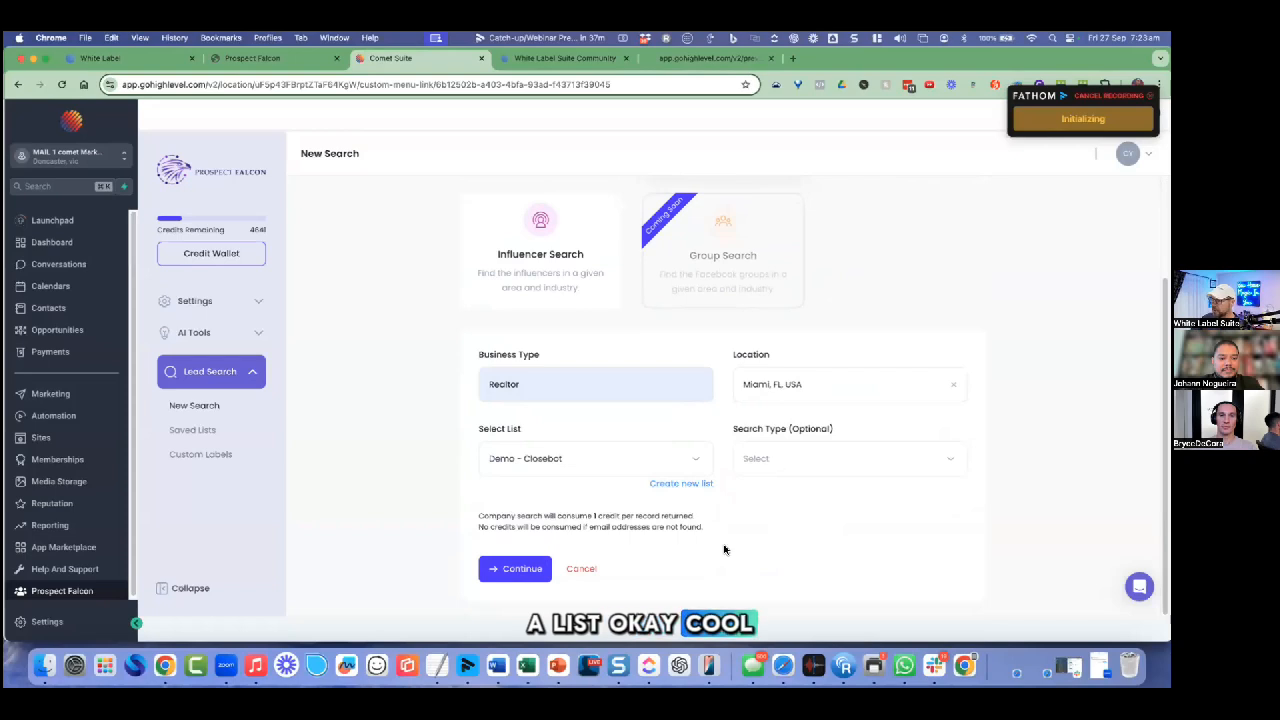
{"action": "left_click", "coordinate": [540, 566]}
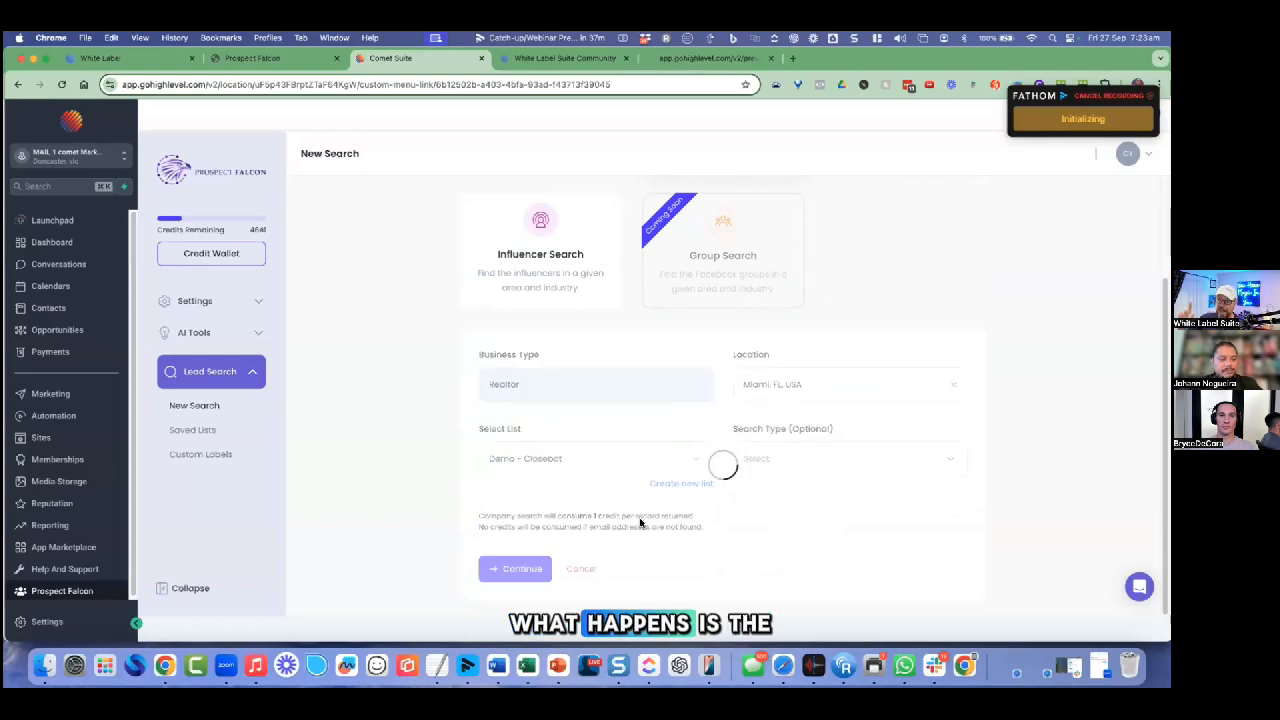
{"action": "scroll", "coordinate": [640, 522], "scroll_direction": "down", "scroll_amount": 3}
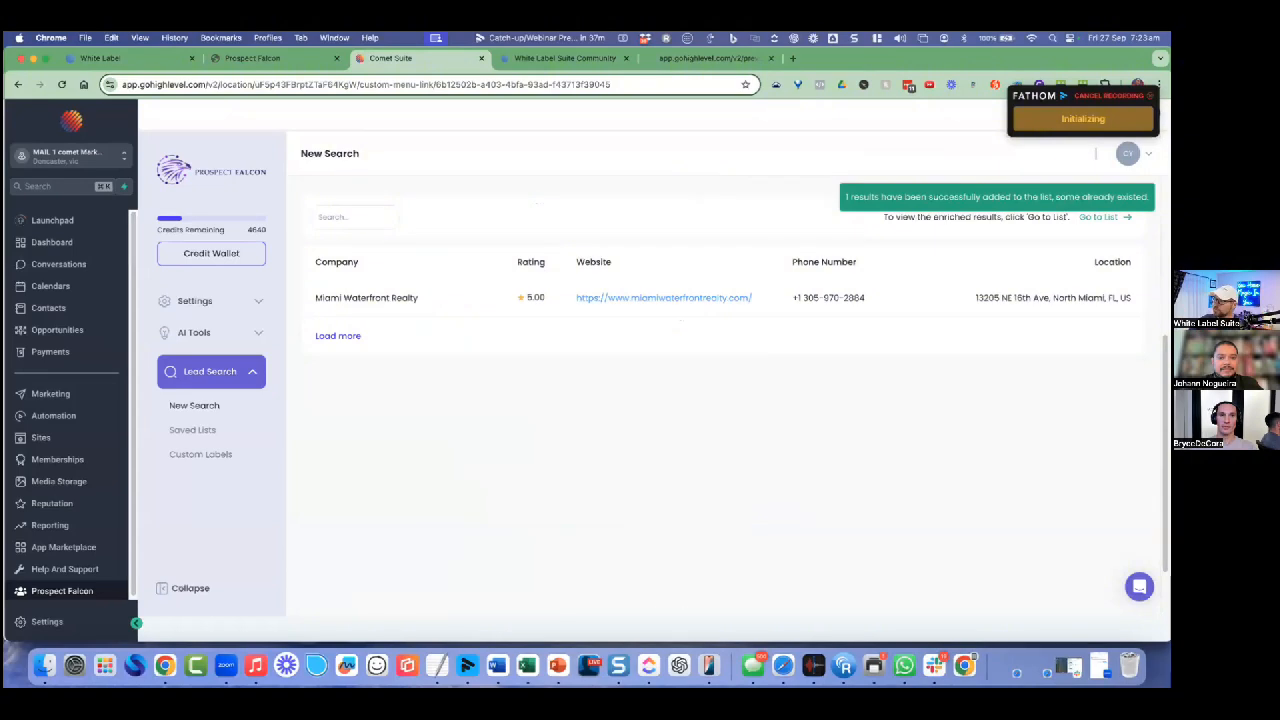
{"action": "left_click", "coordinate": [852, 299]}
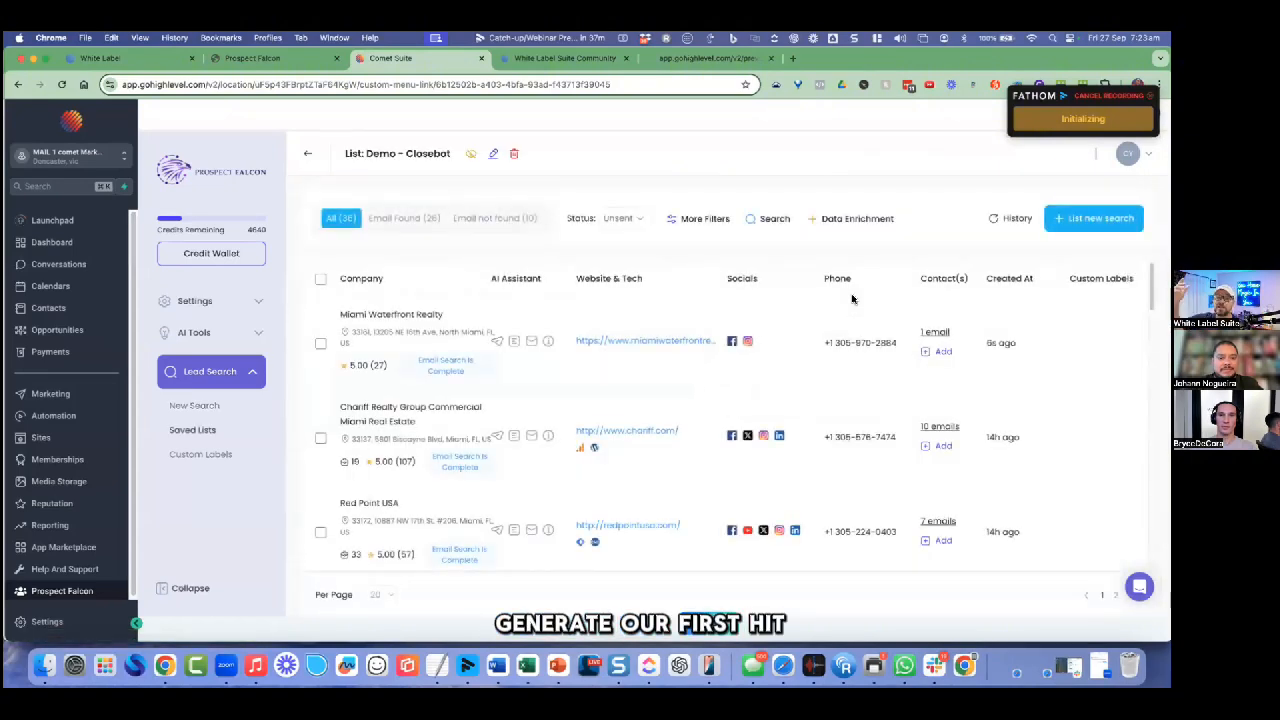
Step: Start a new company search with Business Coach as the business type
{"action": "left_click", "coordinate": [210, 406]}
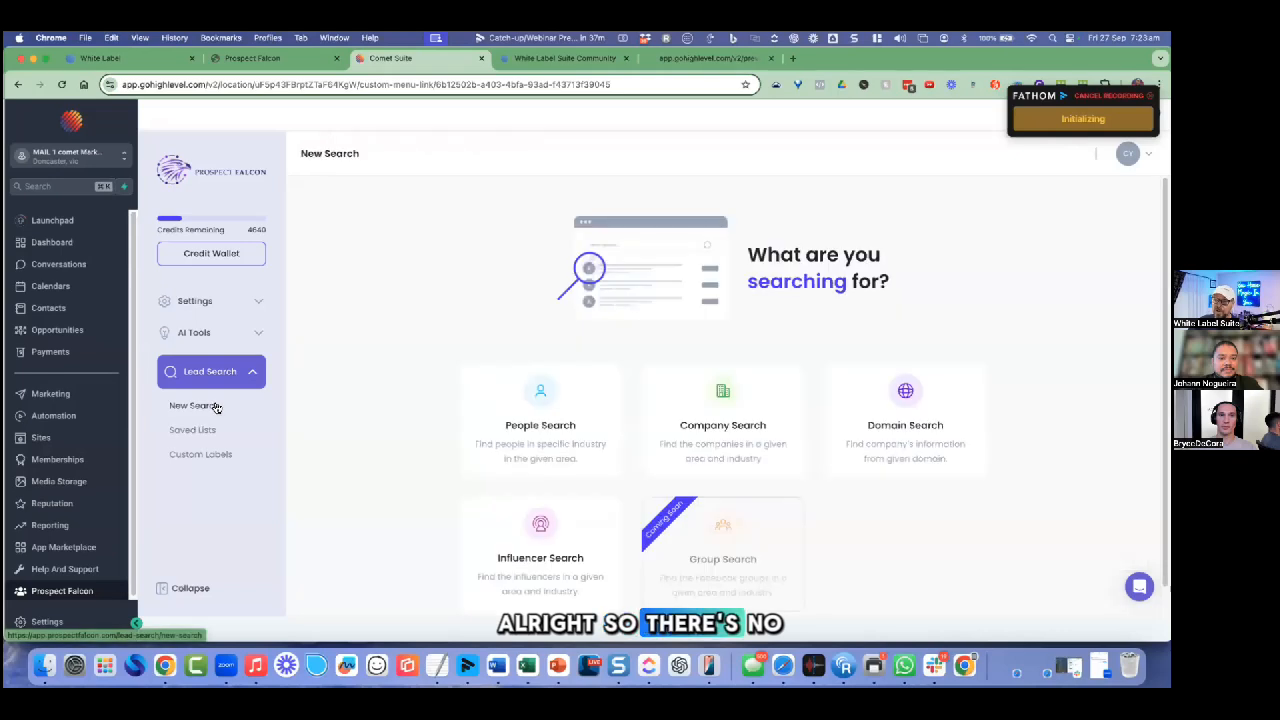
{"action": "left_click", "coordinate": [743, 416]}
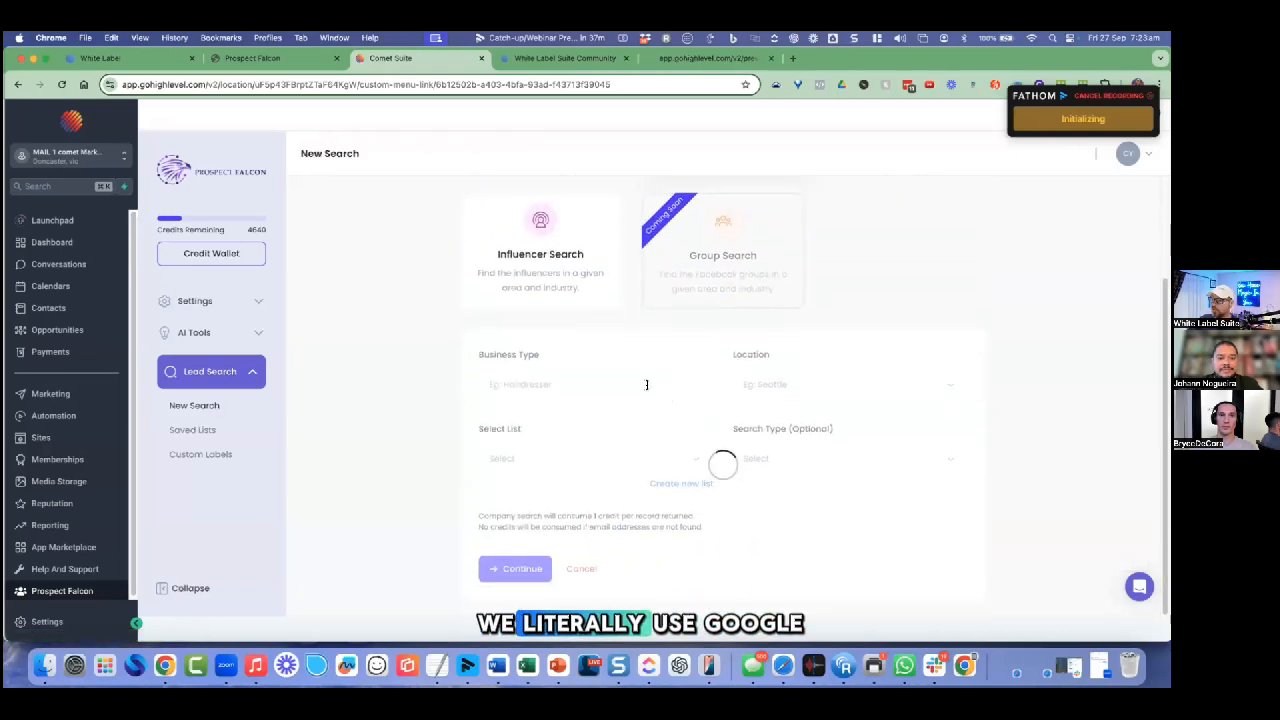
{"action": "left_click", "coordinate": [647, 383]}
{"action": "type", "text": "business"}
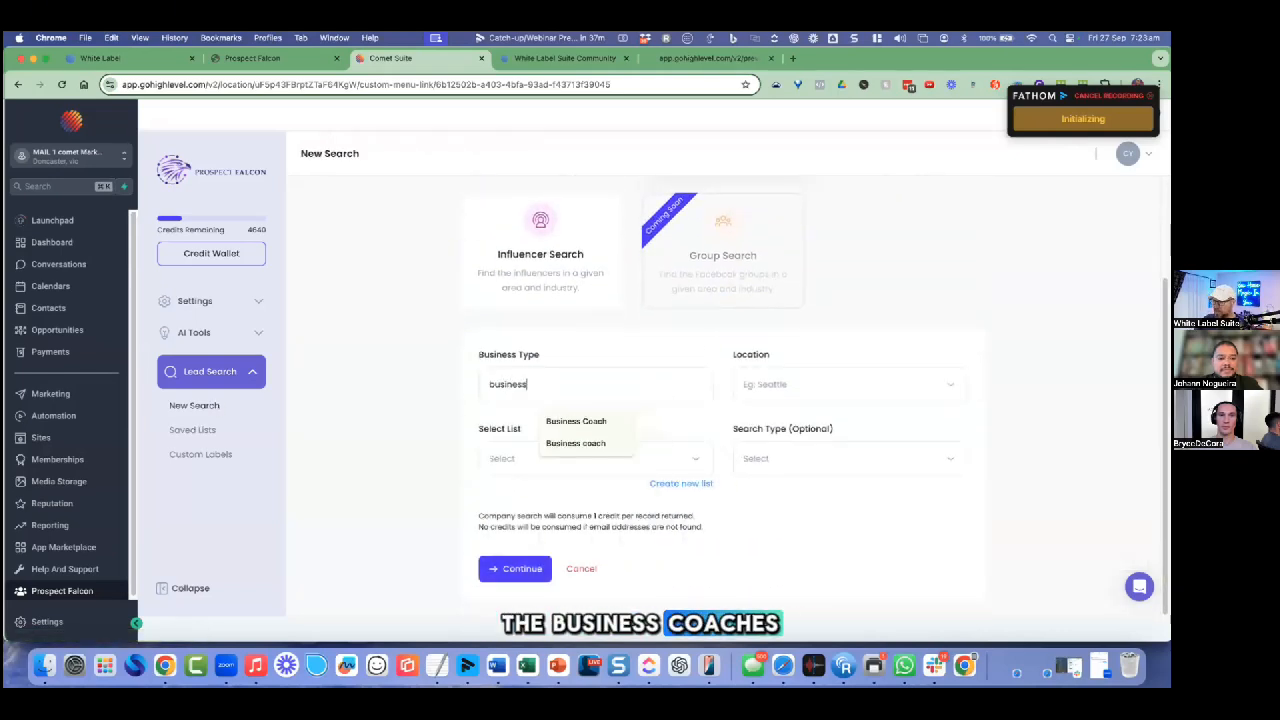
{"action": "left_click", "coordinate": [609, 420]}
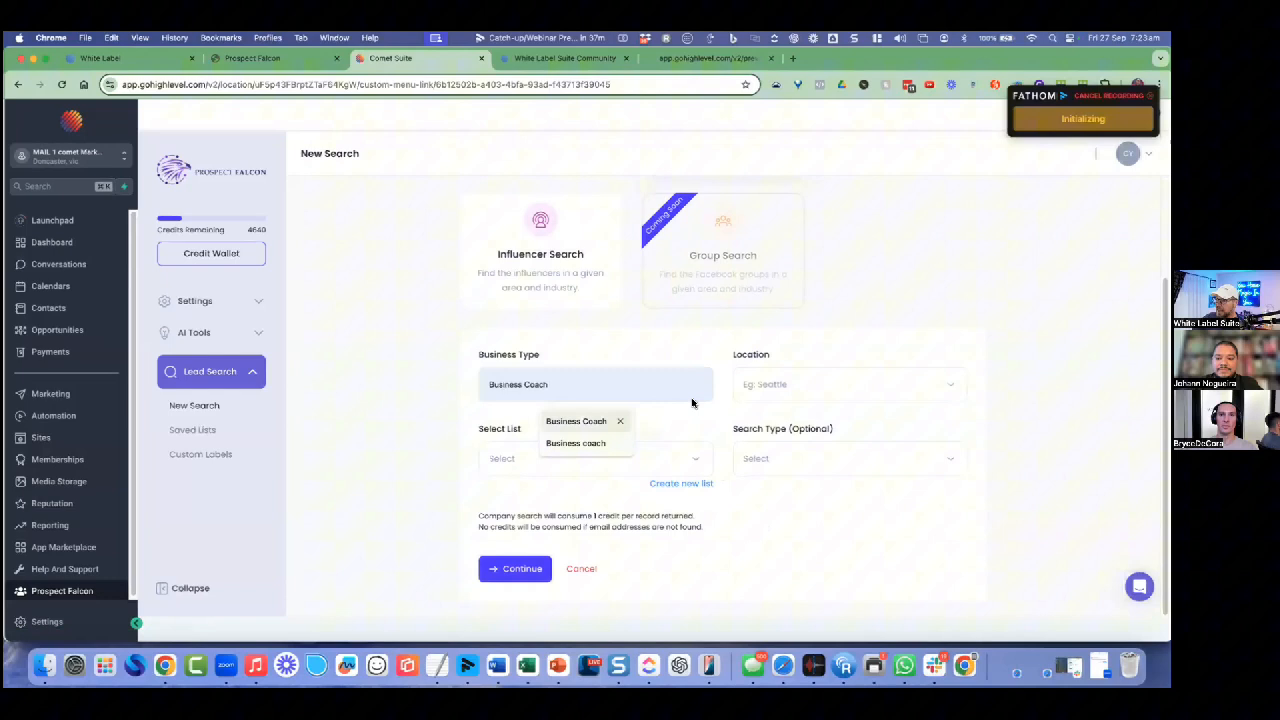
Step: Set the location to London, UK and save results to the Demo - Closebot list
{"action": "left_click", "coordinate": [788, 381]}
{"action": "type", "text": "london"}
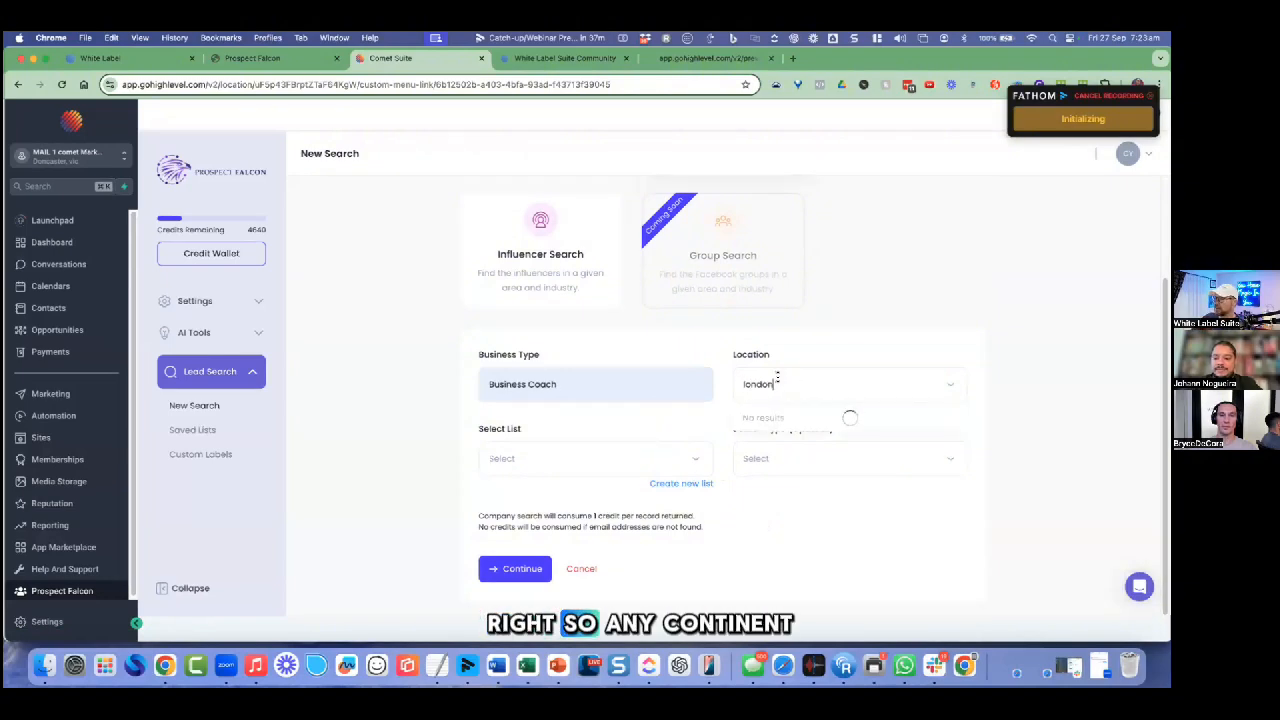
{"action": "left_click", "coordinate": [783, 417]}
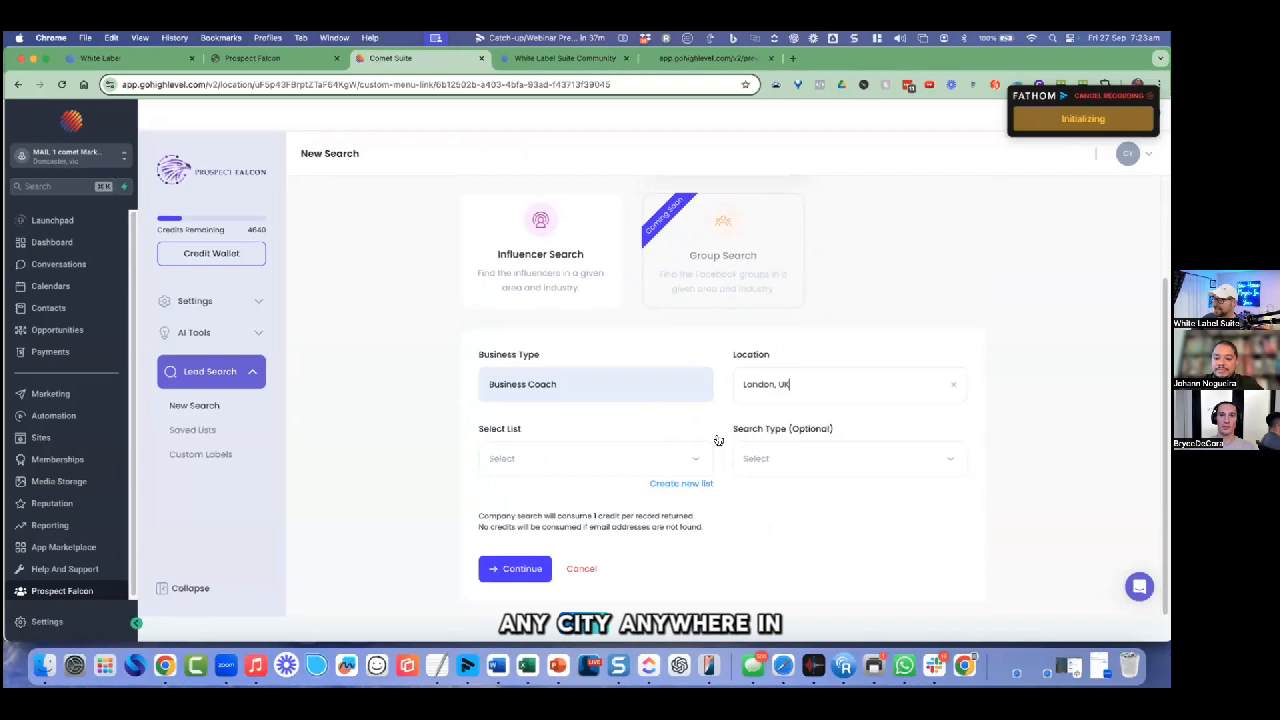
{"action": "left_click", "coordinate": [603, 464]}
{"action": "left_click", "coordinate": [528, 493]}
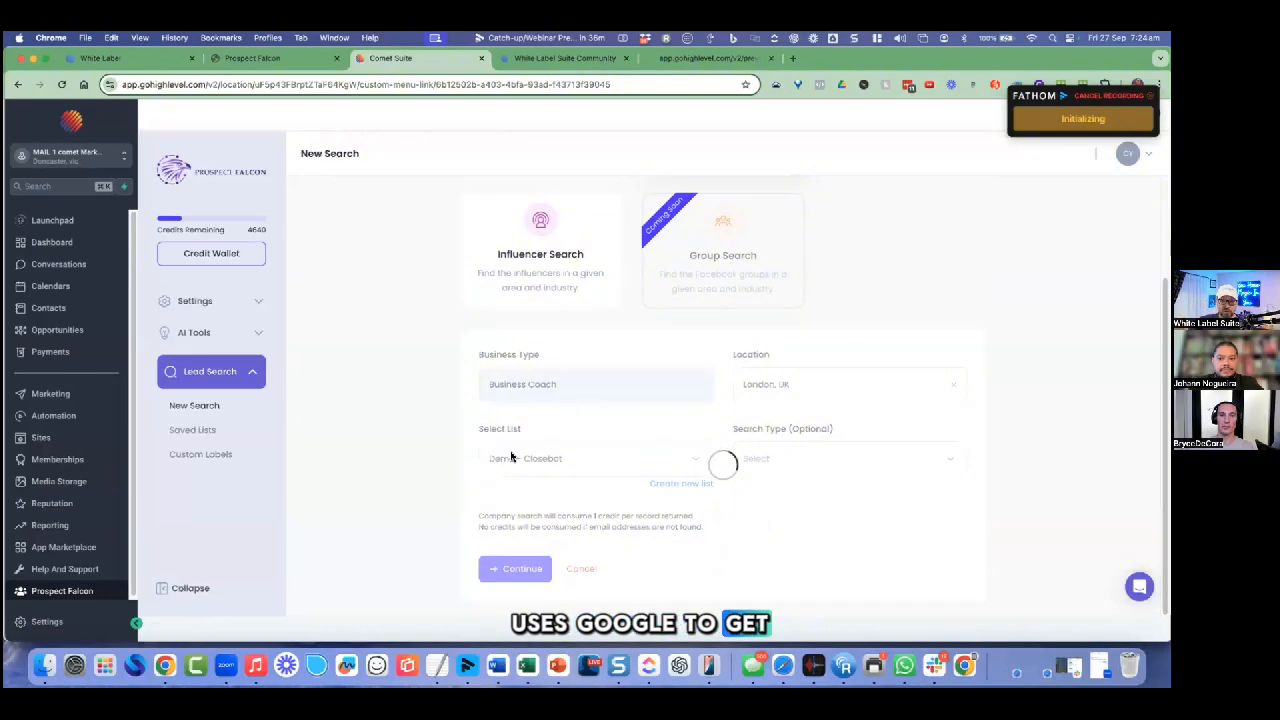
{"action": "scroll", "coordinate": [512, 457], "scroll_direction": "down", "scroll_amount": 3}
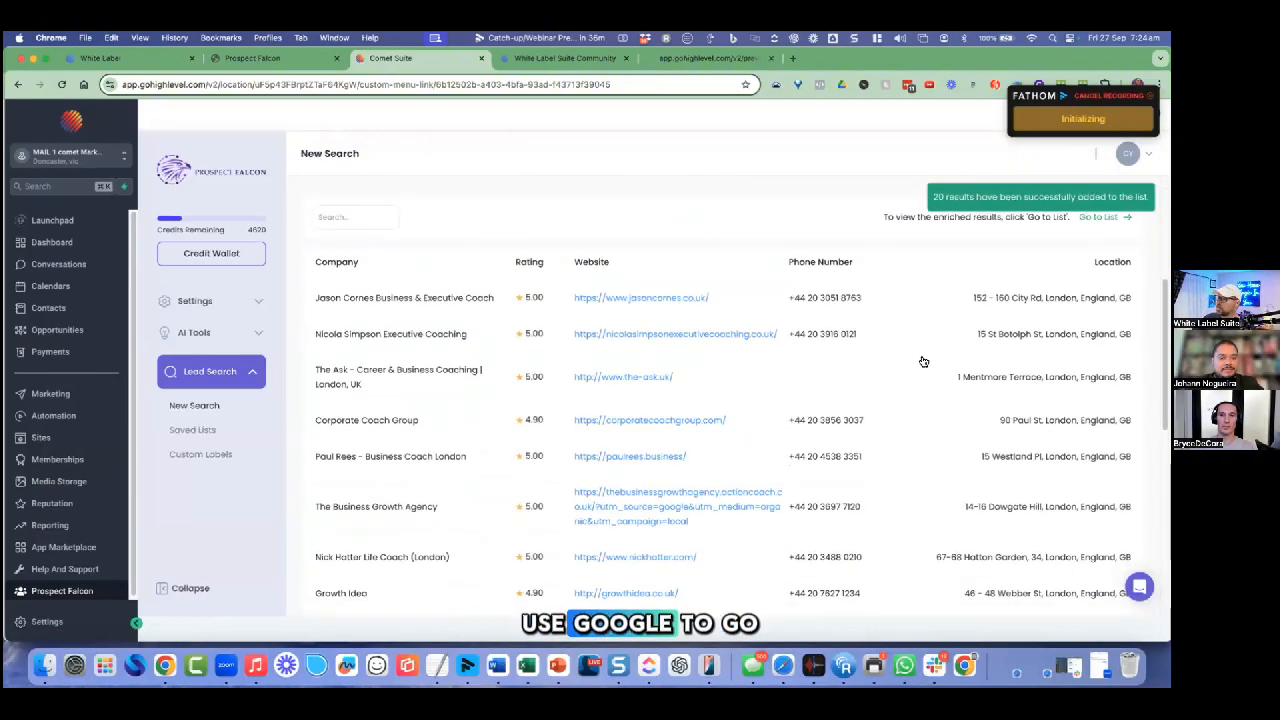
{"action": "scroll", "coordinate": [923, 363], "scroll_direction": "up", "scroll_amount": 1}
{"action": "scroll", "coordinate": [923, 363], "scroll_direction": "up", "scroll_amount": 4}
{"action": "scroll", "coordinate": [920, 361], "scroll_direction": "up", "scroll_amount": 1}
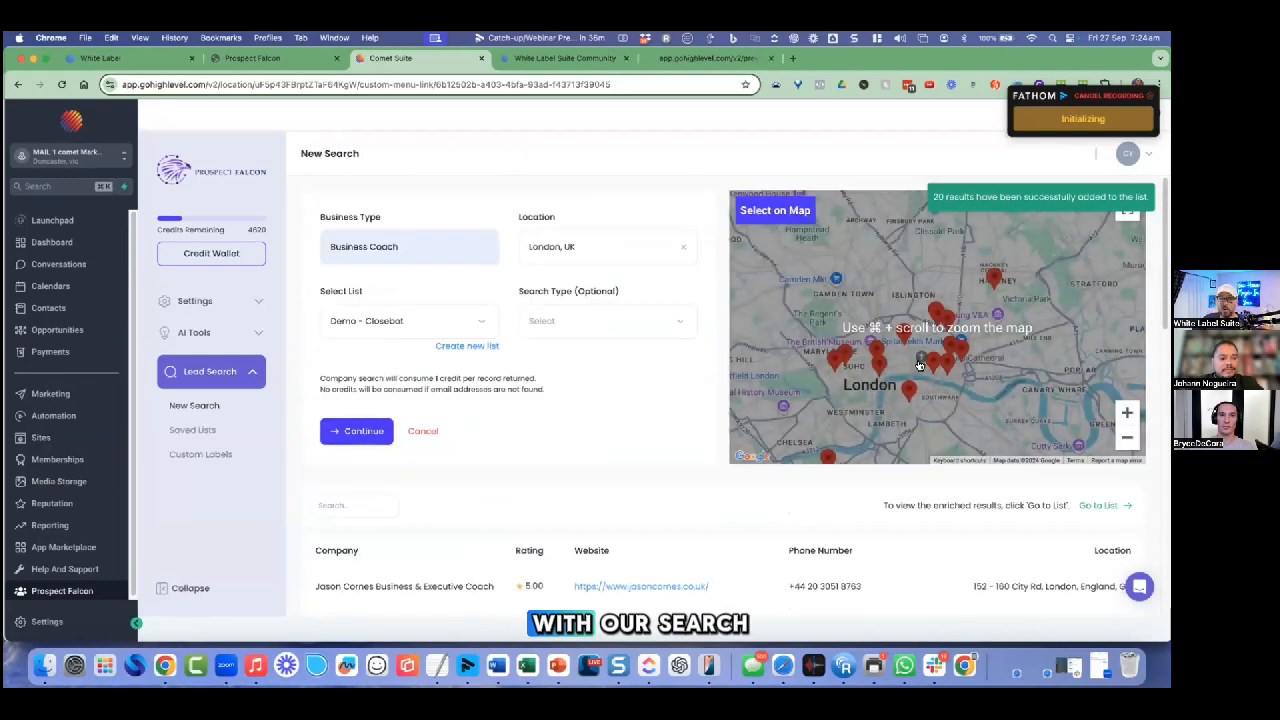
{"action": "scroll", "coordinate": [920, 364], "scroll_direction": "down", "scroll_amount": 5}
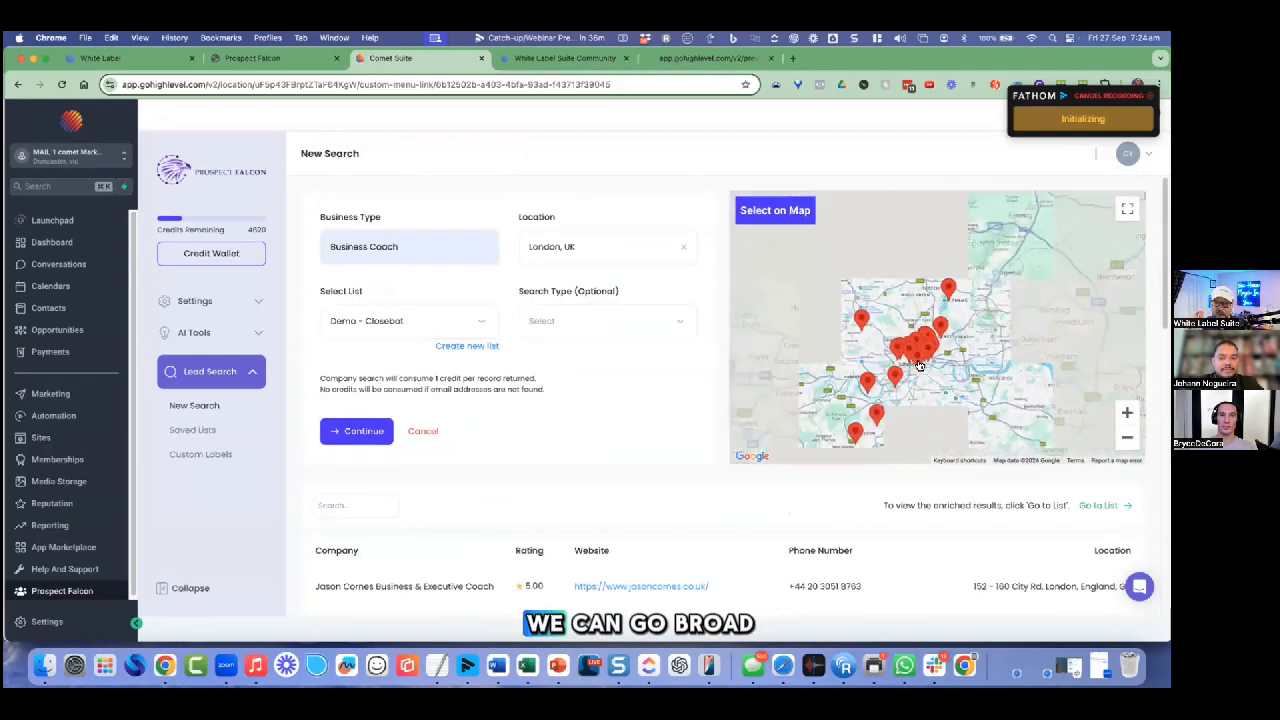
{"action": "scroll", "coordinate": [920, 364], "scroll_direction": "up", "scroll_amount": 1}
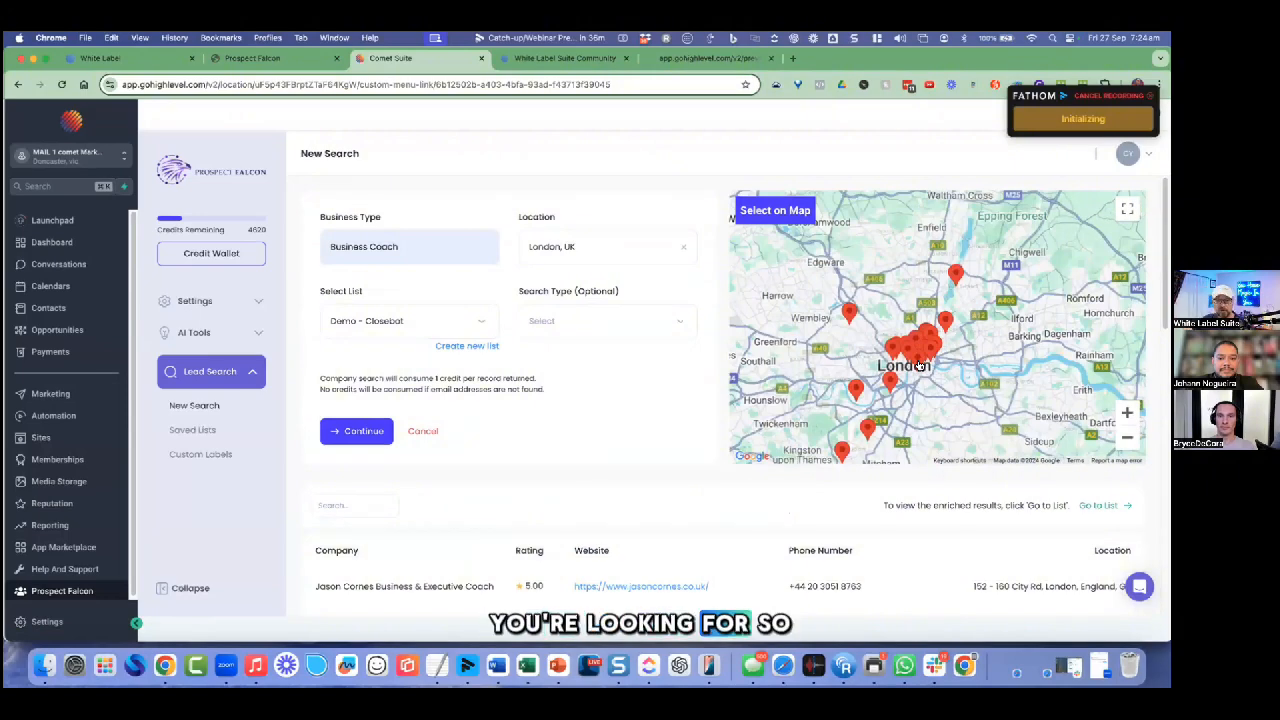
{"action": "scroll", "coordinate": [920, 364], "scroll_direction": "up", "scroll_amount": 1}
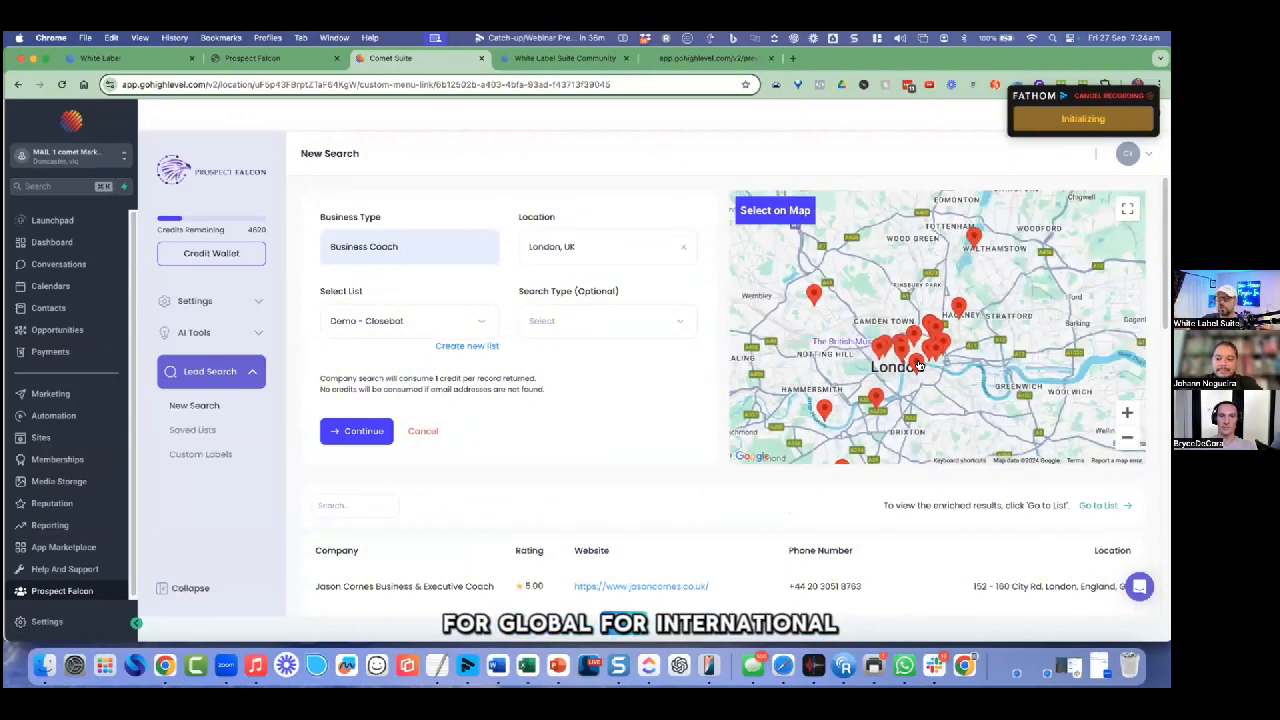
{"action": "scroll", "coordinate": [663, 528], "scroll_direction": "down", "scroll_amount": 1}
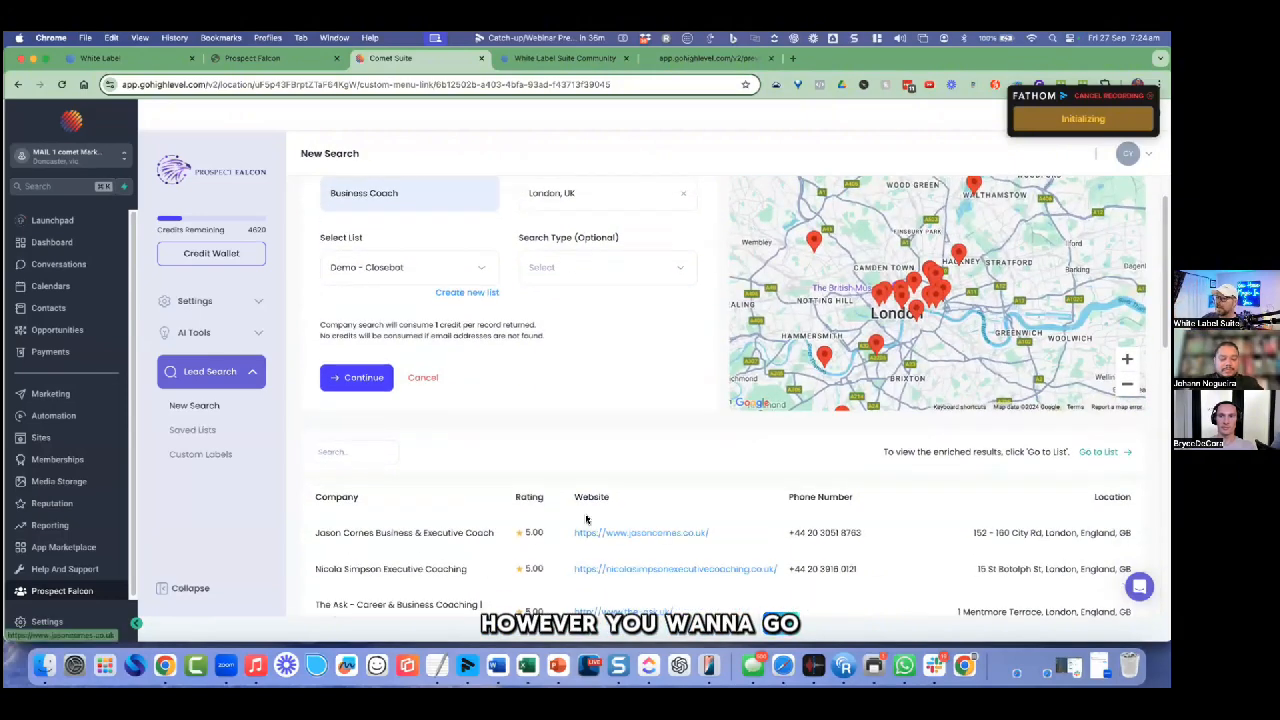
{"action": "scroll", "coordinate": [583, 520], "scroll_direction": "down", "scroll_amount": 2}
{"action": "left_click_drag", "start_coordinate": [342, 437], "coordinate": [388, 441]}
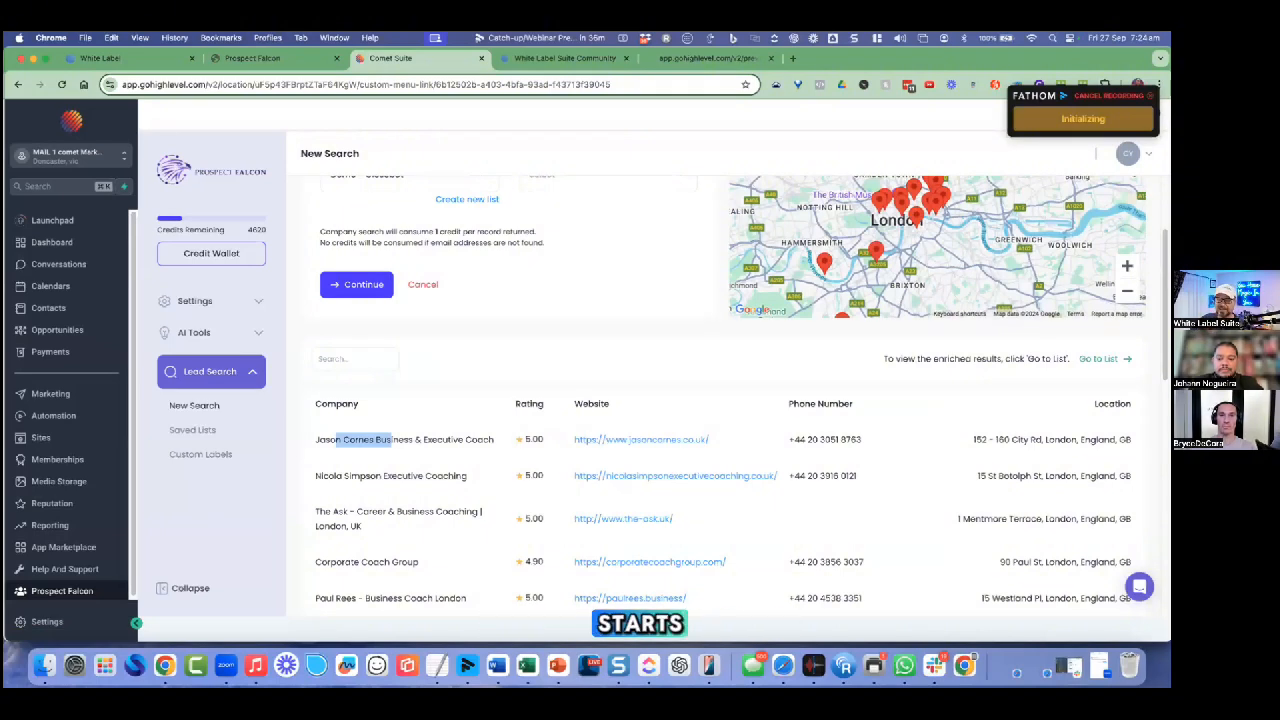
Step: Open the Demo - Closebot list and point out the first company's employee count and address
{"action": "left_click", "coordinate": [1104, 358]}
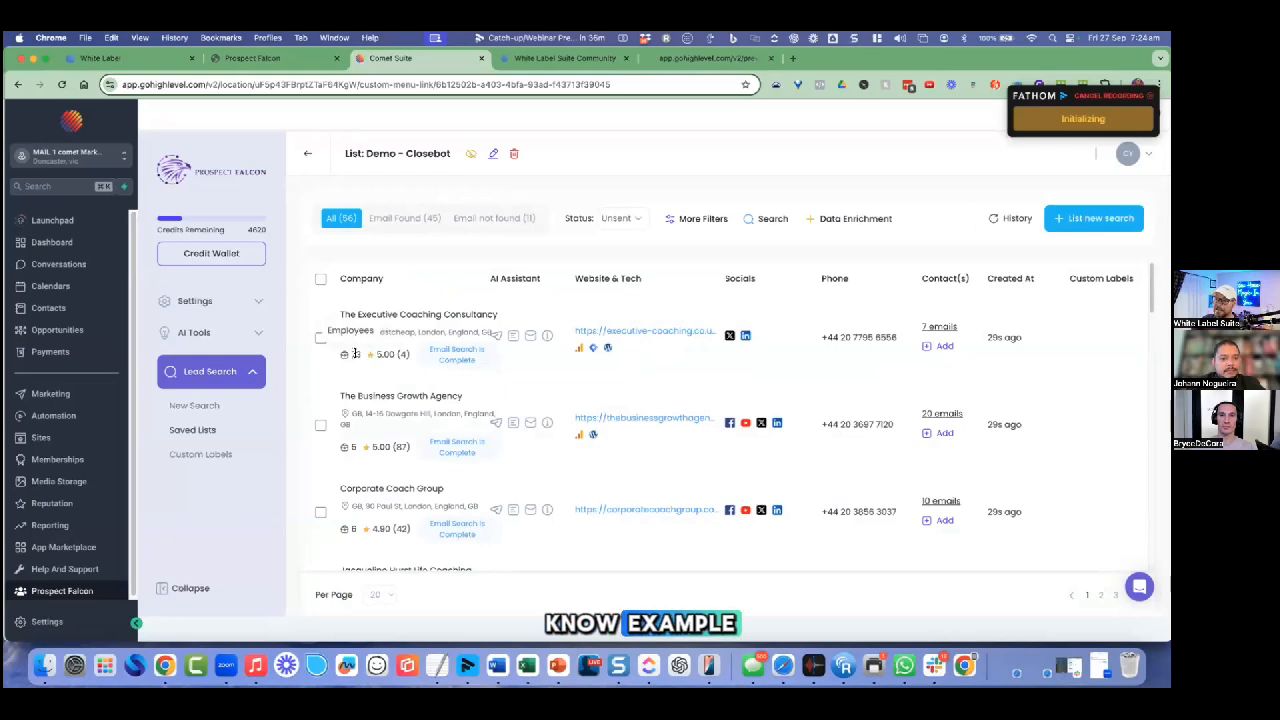
{"action": "double_click", "coordinate": [354, 354]}
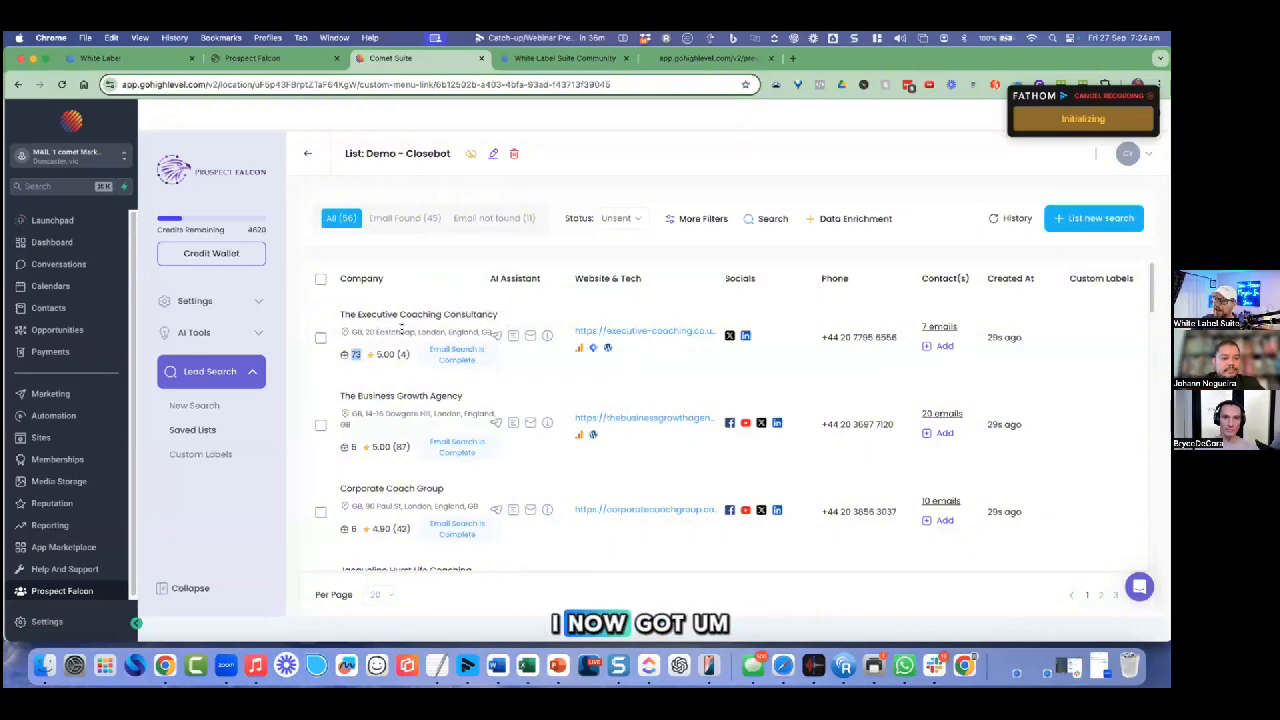
{"action": "left_click_drag", "start_coordinate": [396, 331], "coordinate": [438, 331]}
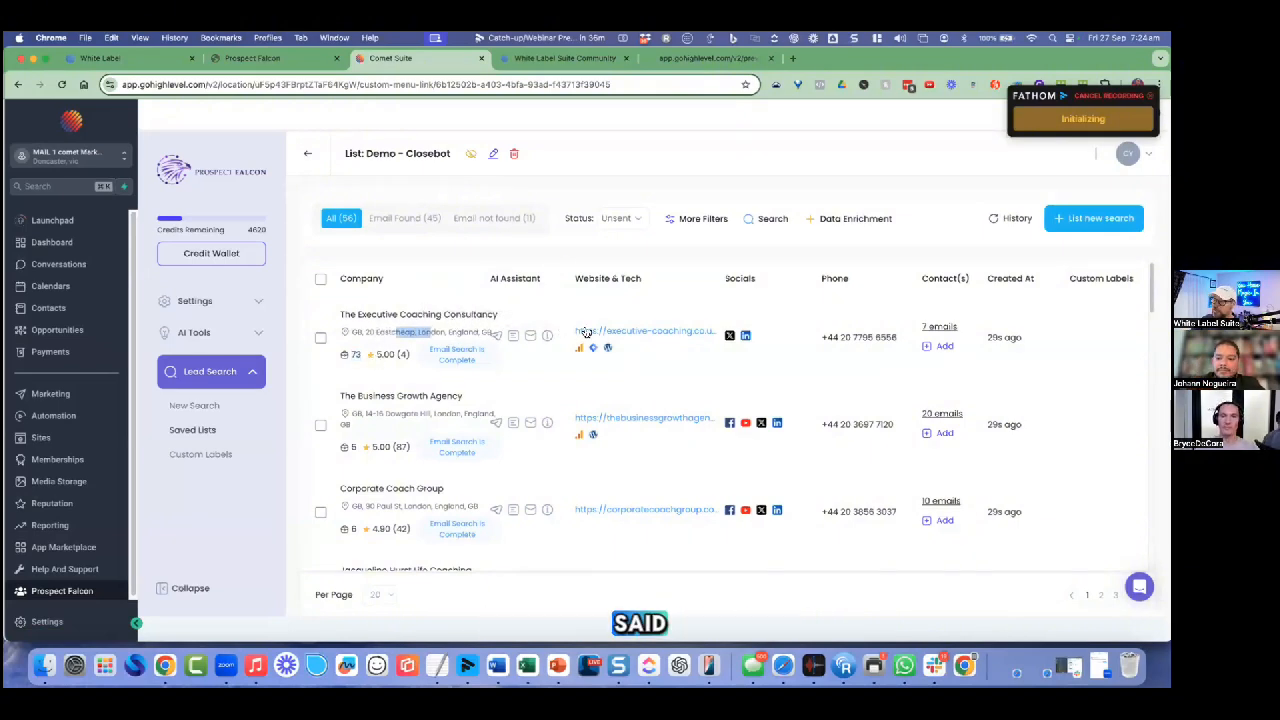
{"action": "mouse_move", "coordinate": [582, 348]}
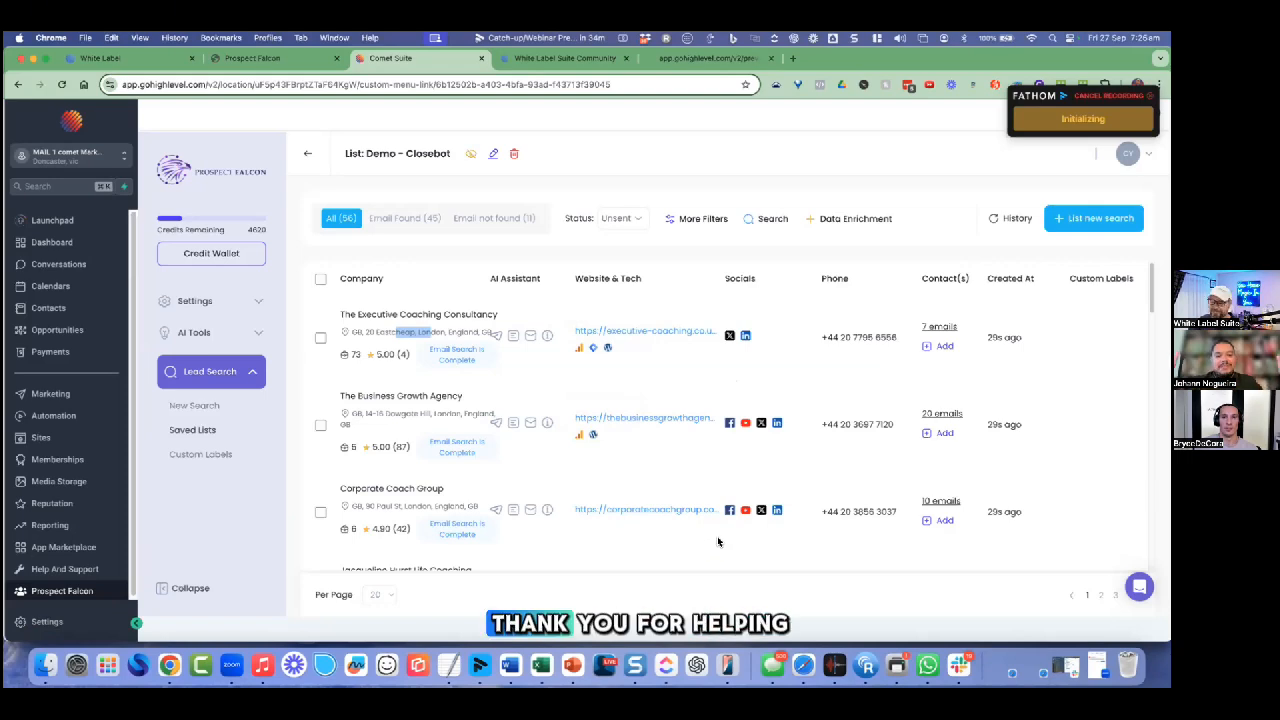
{"action": "scroll", "coordinate": [717, 541], "scroll_direction": "down", "scroll_amount": 1}
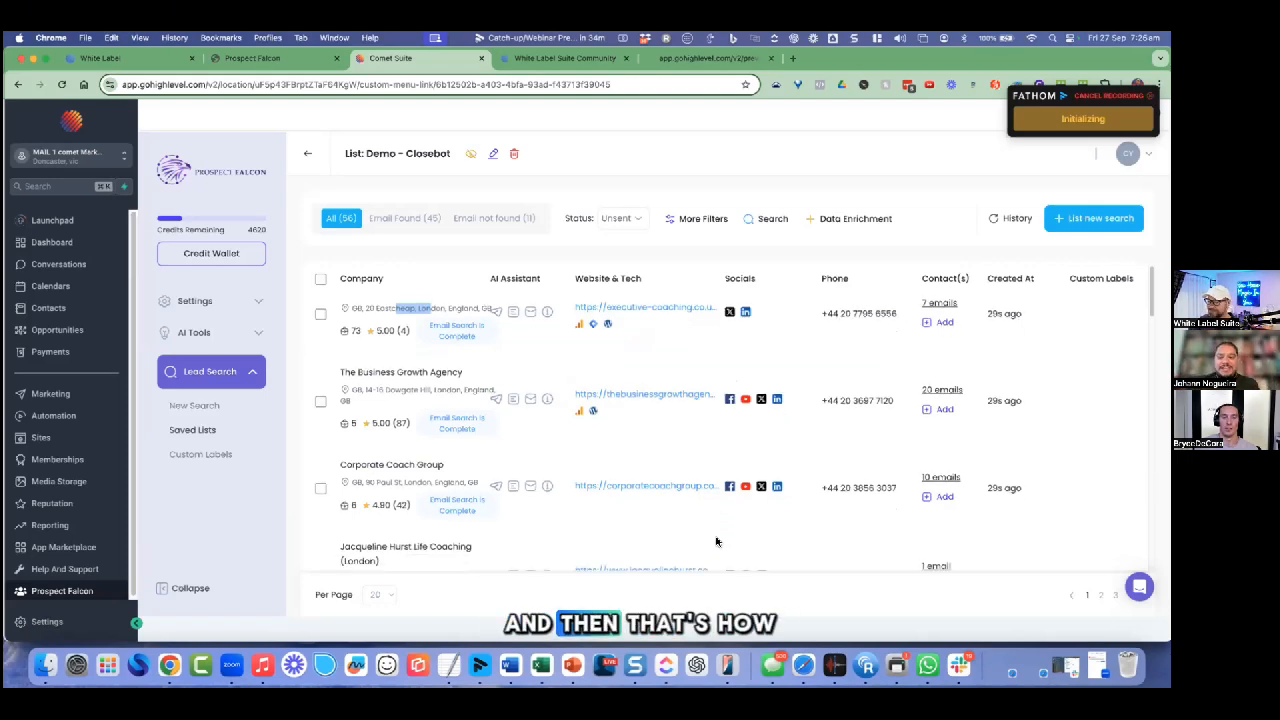
{"action": "scroll", "coordinate": [716, 541], "scroll_direction": "up", "scroll_amount": 1}
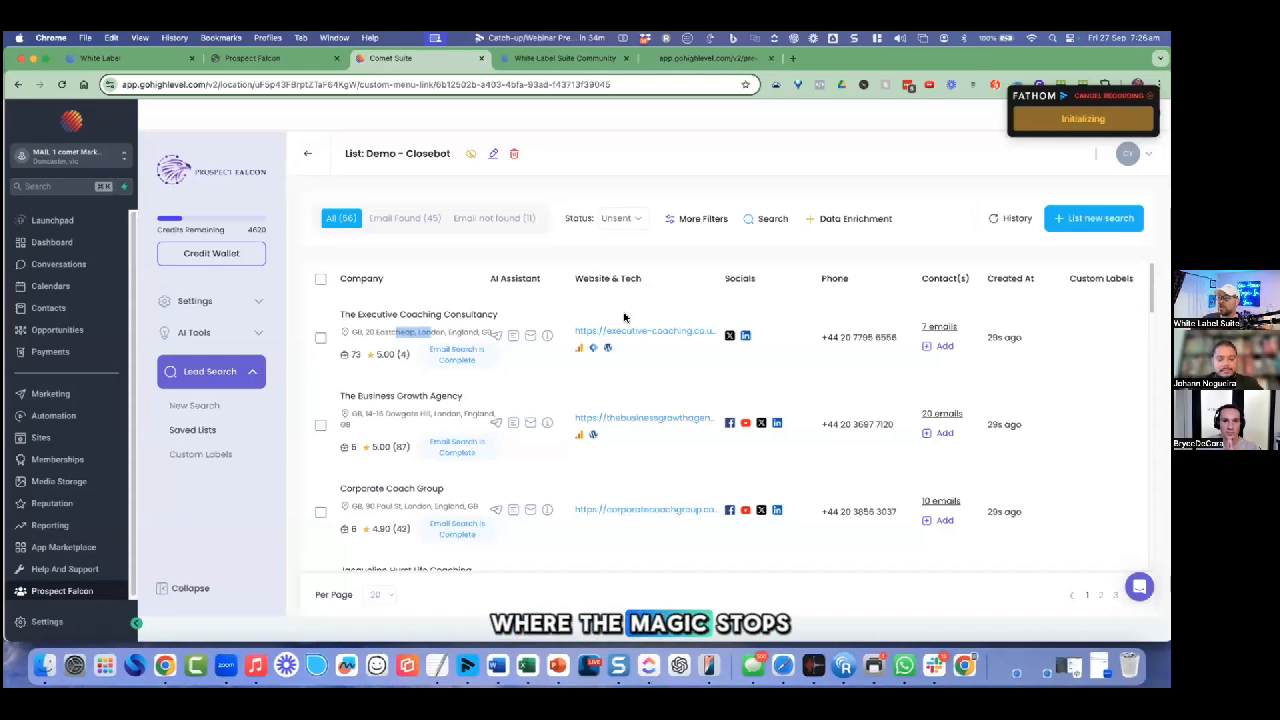
{"action": "left_click", "coordinate": [940, 327]}
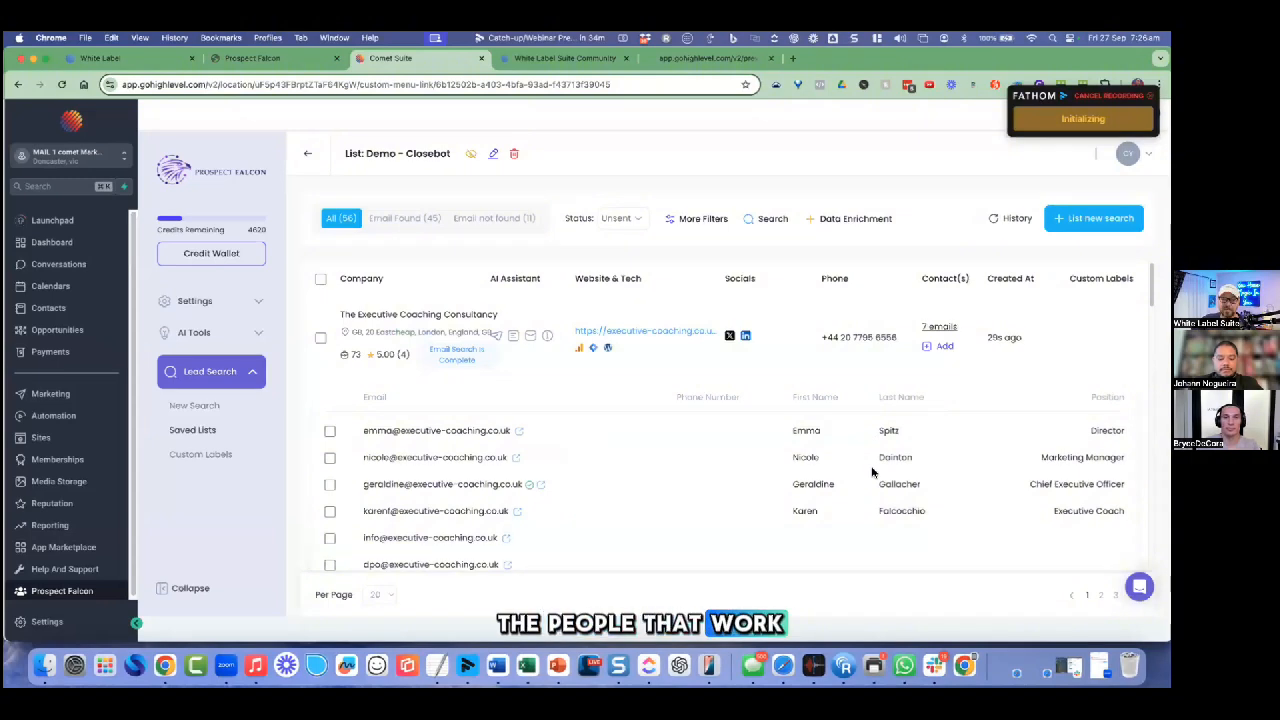
{"action": "left_click", "coordinate": [938, 328]}
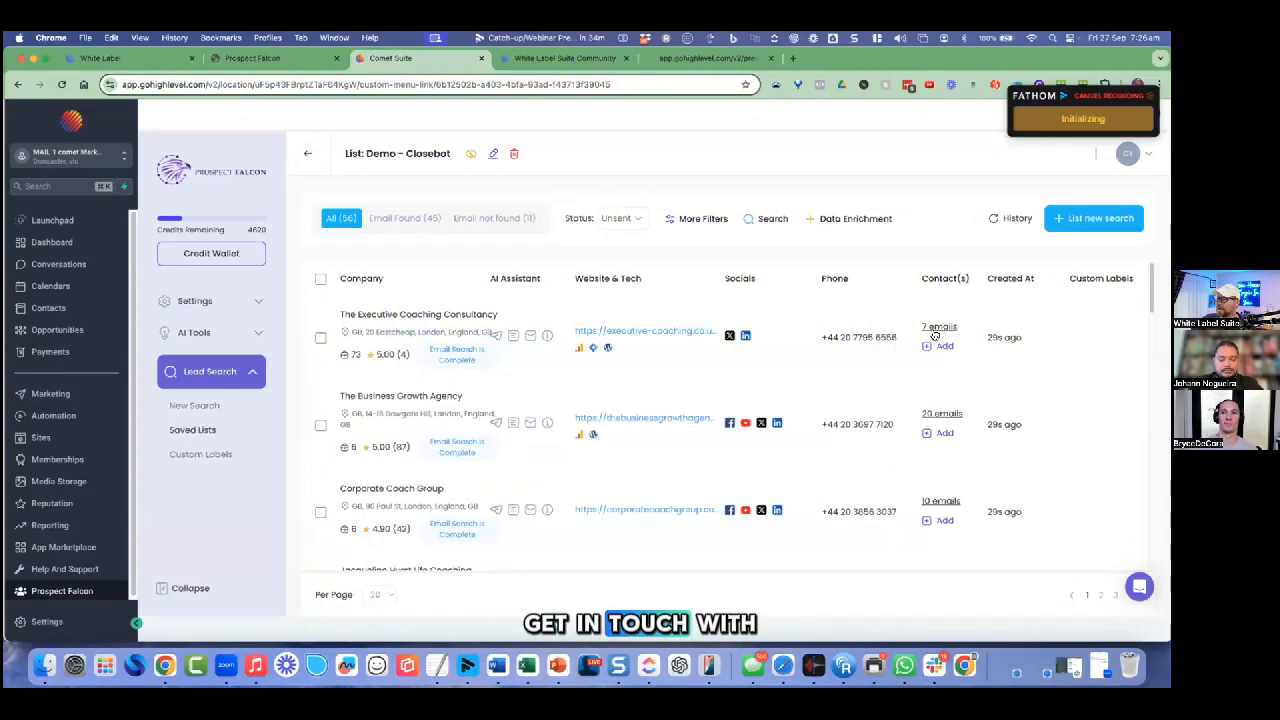
{"action": "left_click", "coordinate": [900, 347]}
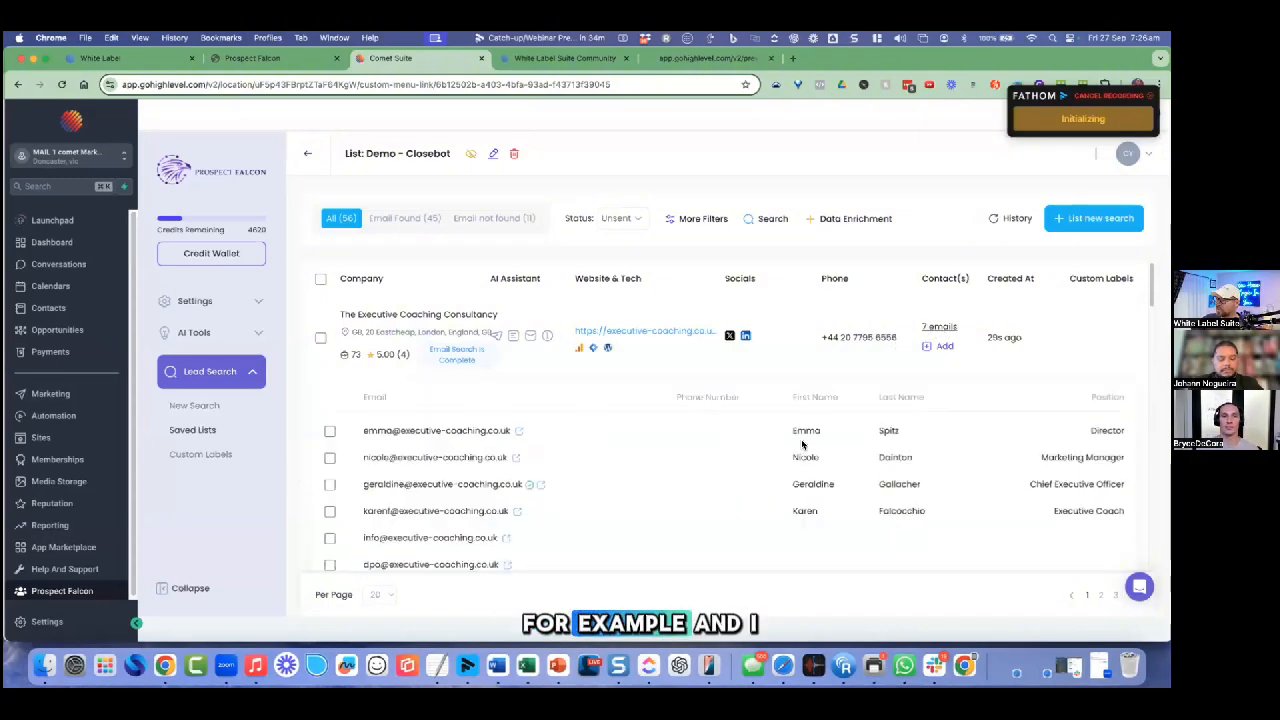
{"action": "left_click_drag", "start_coordinate": [838, 432], "coordinate": [806, 432]}
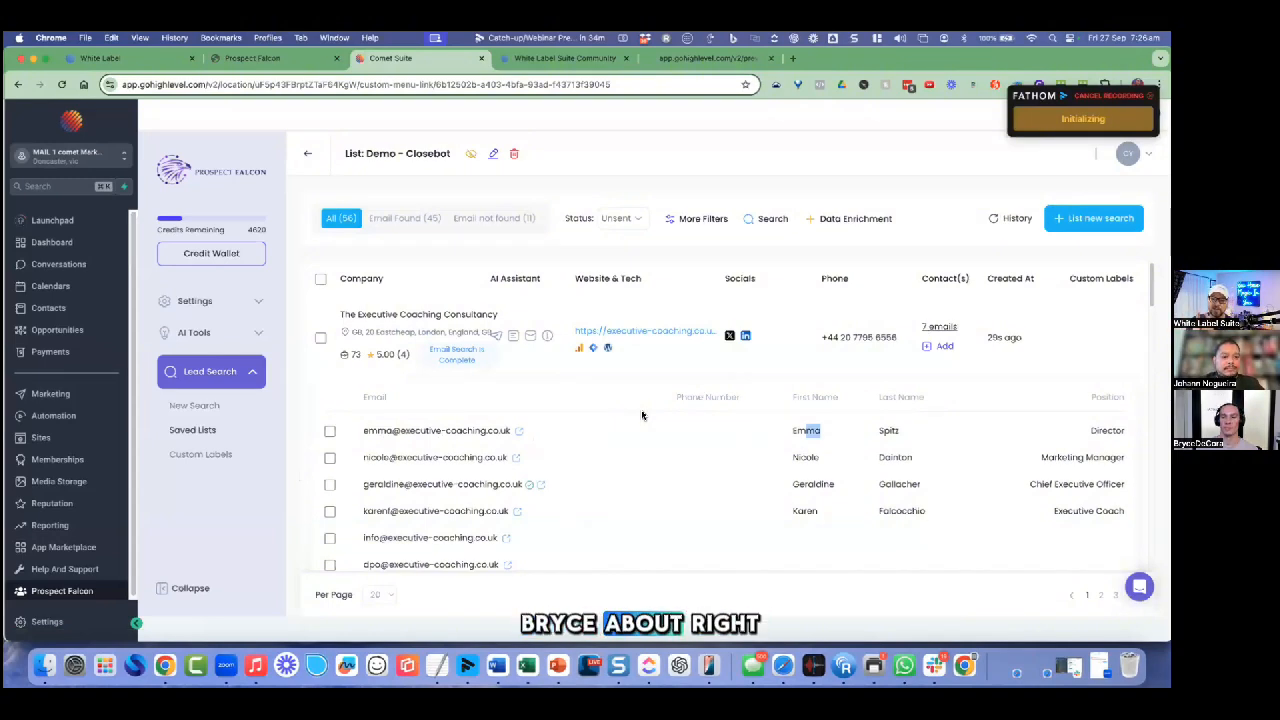
{"action": "left_click", "coordinate": [640, 317]}
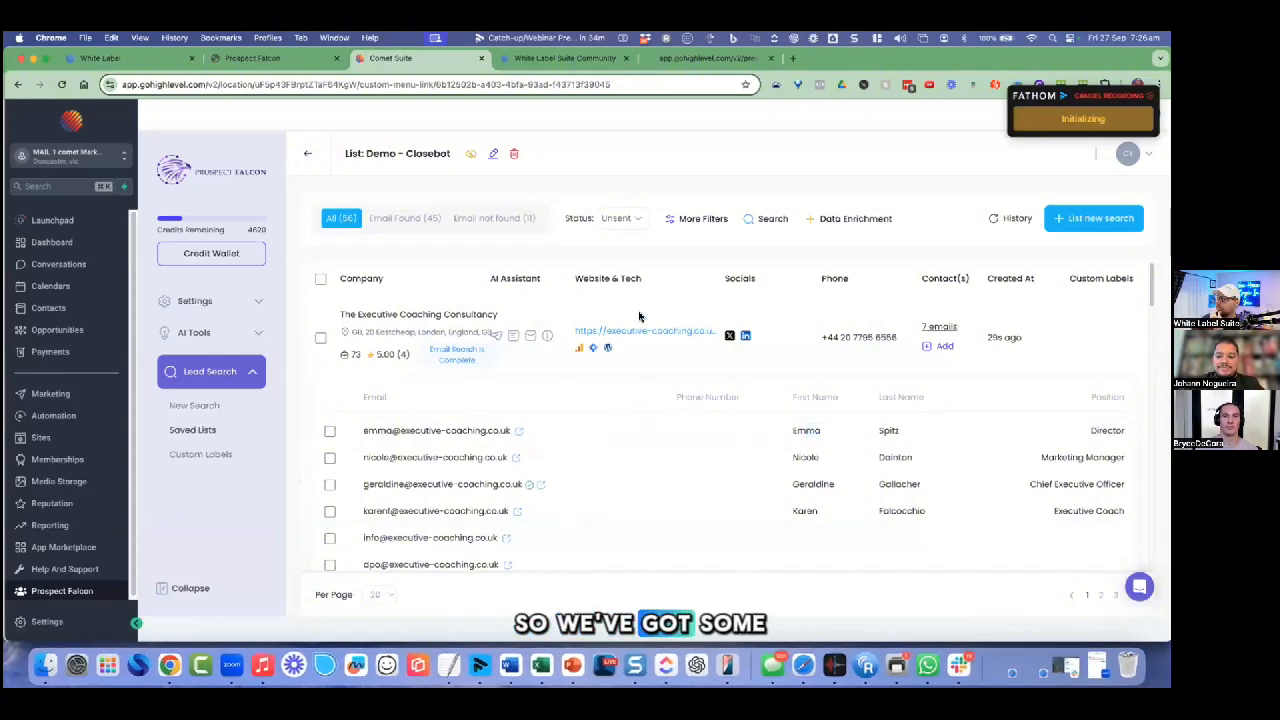
Step: Collapse the first company's emails and generate its AI 'Awards And Details' summary
{"action": "left_click", "coordinate": [946, 330]}
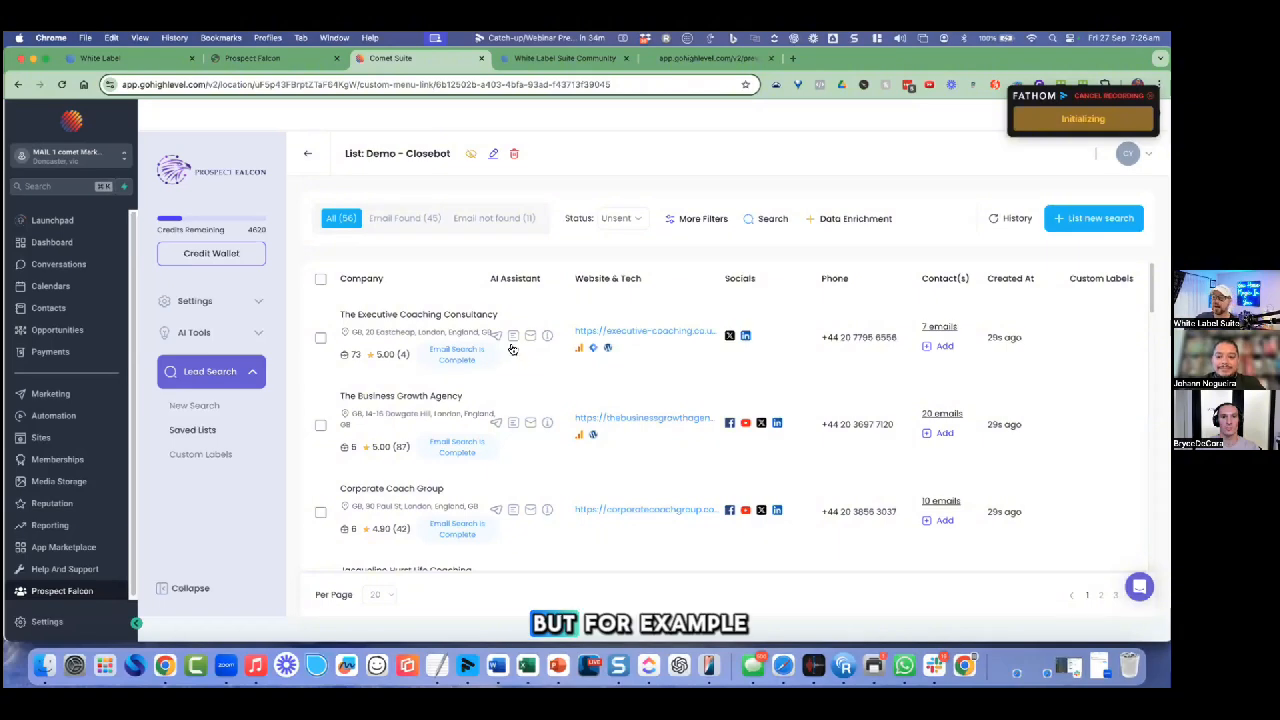
{"action": "left_click_drag", "start_coordinate": [400, 314], "coordinate": [496, 336]}
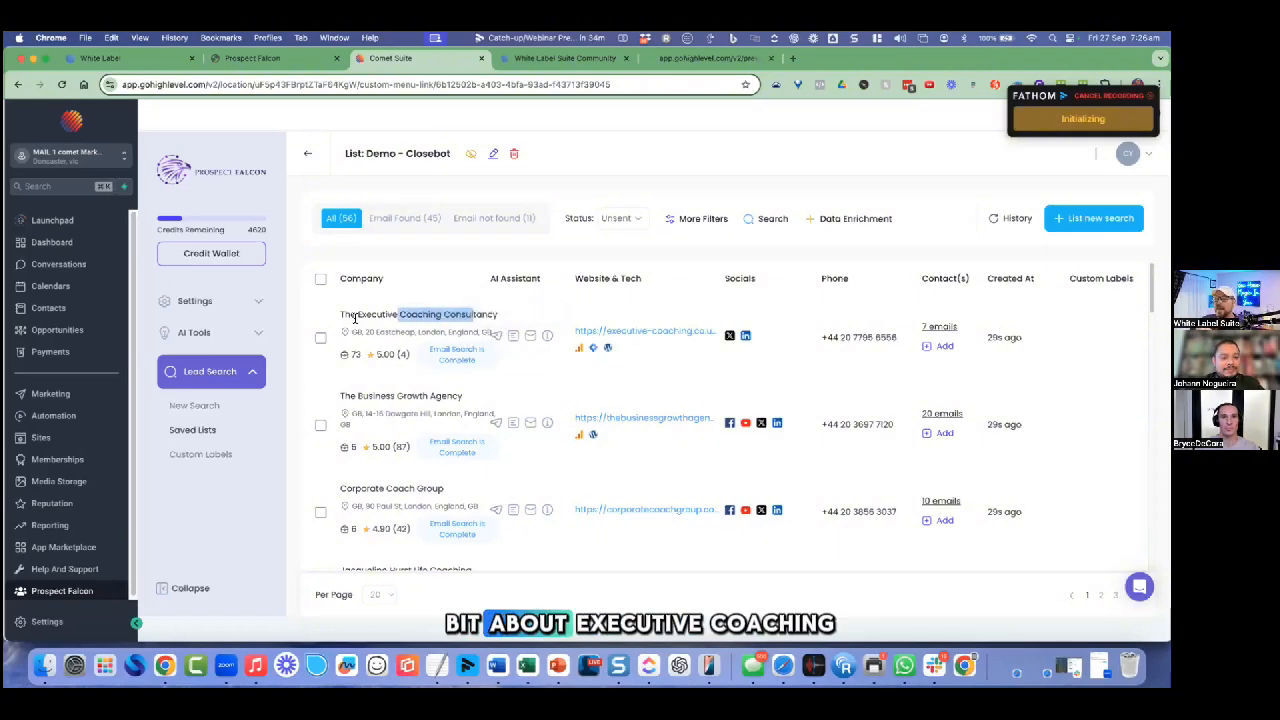
{"action": "left_click", "coordinate": [507, 344]}
{"action": "left_click", "coordinate": [510, 342]}
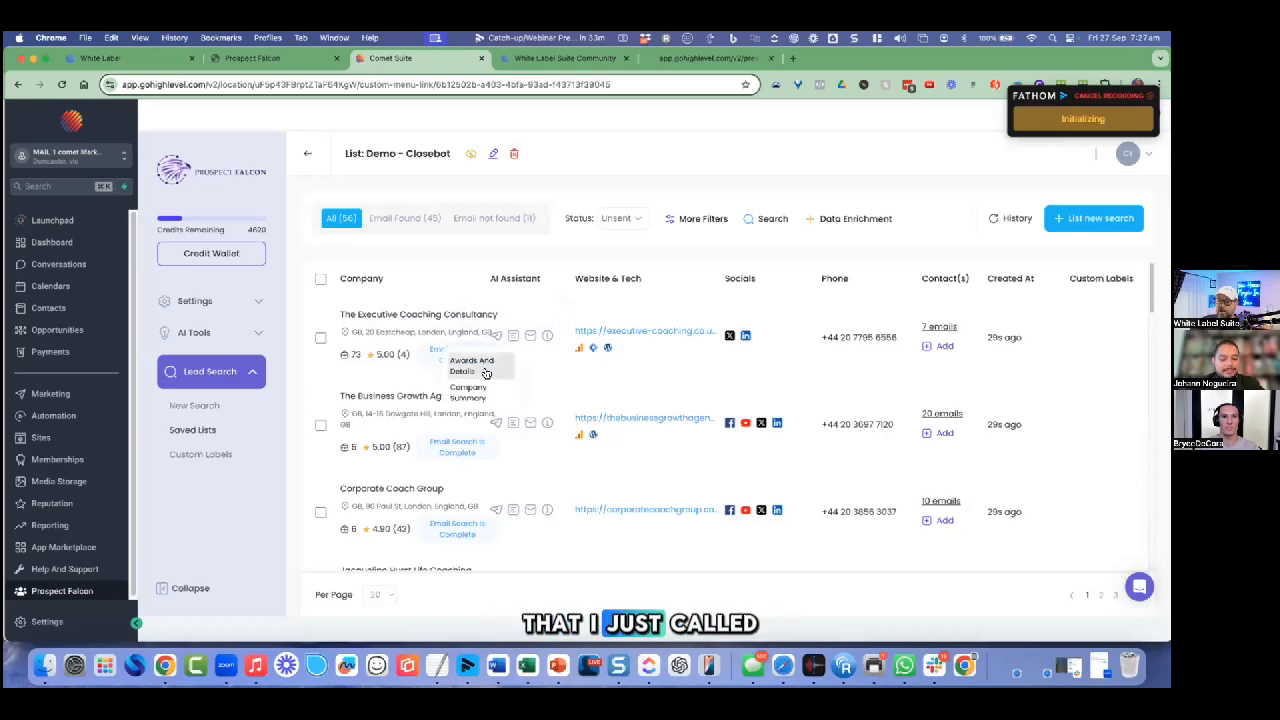
{"action": "left_click", "coordinate": [485, 368]}
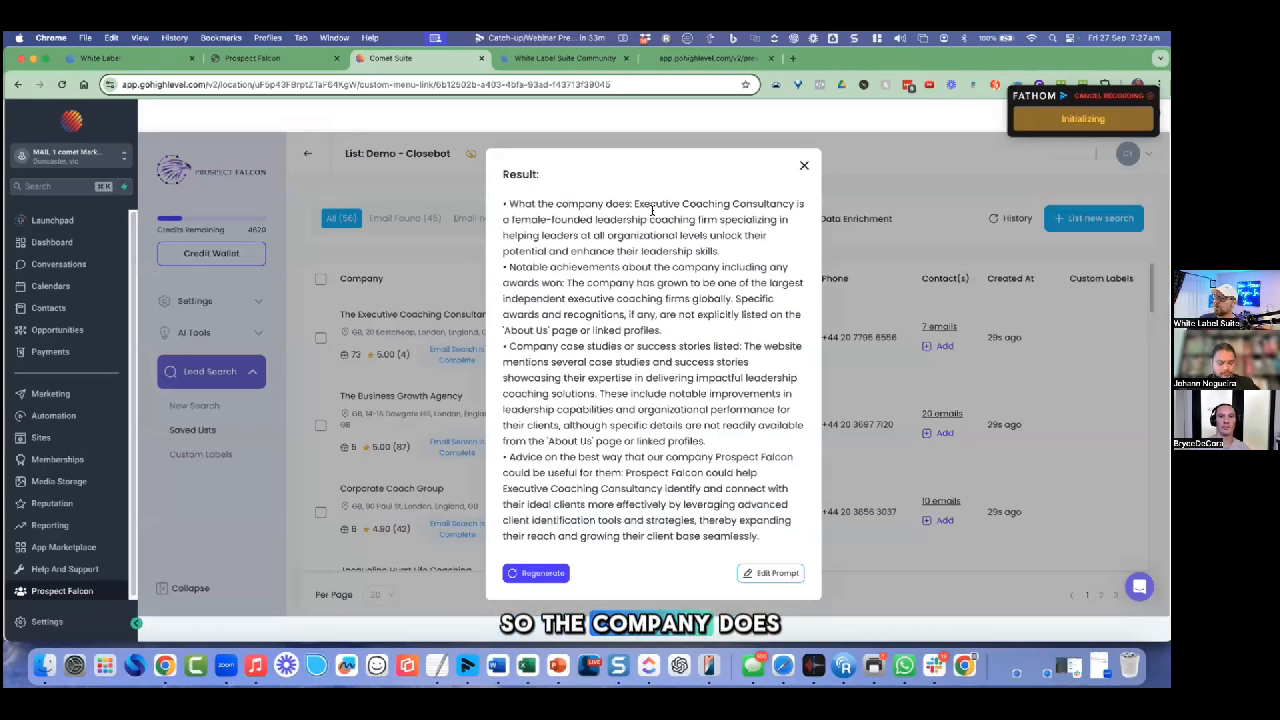
Step: Highlight the summary's leadership coaching services, growth achievement, case studies and outreach advice
{"action": "left_click_drag", "start_coordinate": [586, 204], "coordinate": [641, 234]}
{"action": "left_click", "coordinate": [688, 212]}
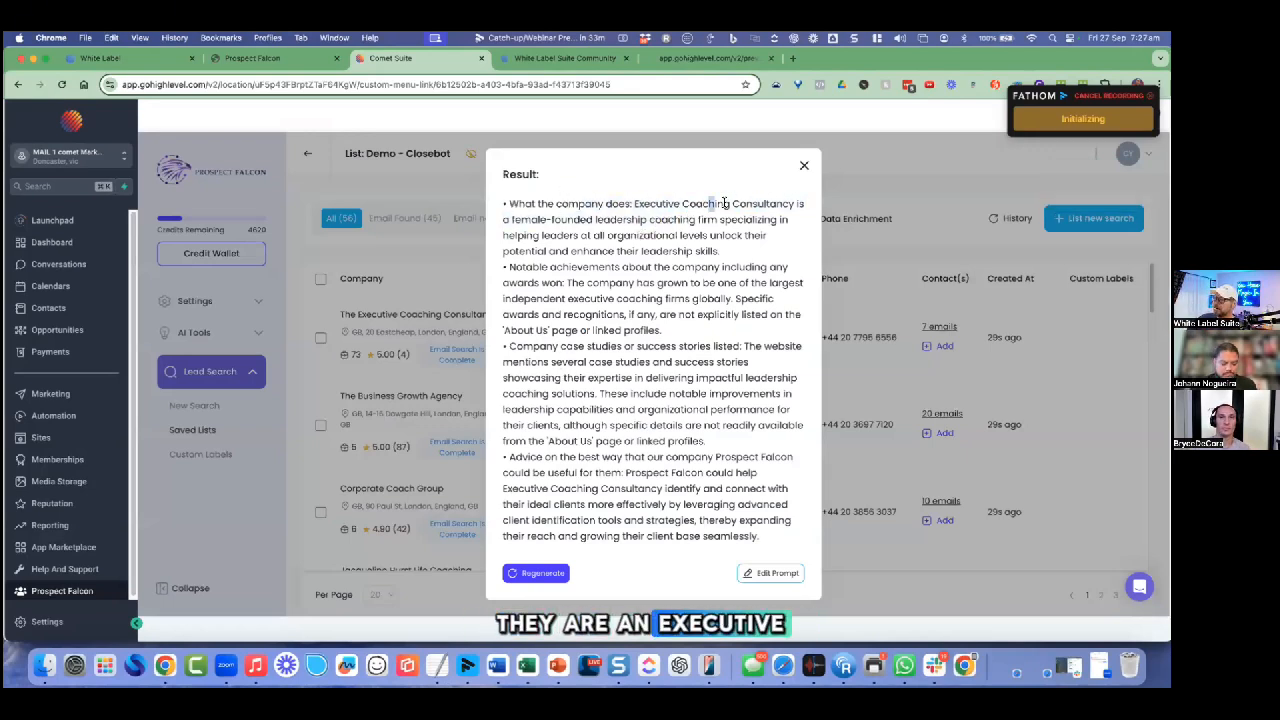
{"action": "left_click_drag", "start_coordinate": [725, 203], "coordinate": [758, 204]}
{"action": "left_click_drag", "start_coordinate": [540, 220], "coordinate": [683, 220]}
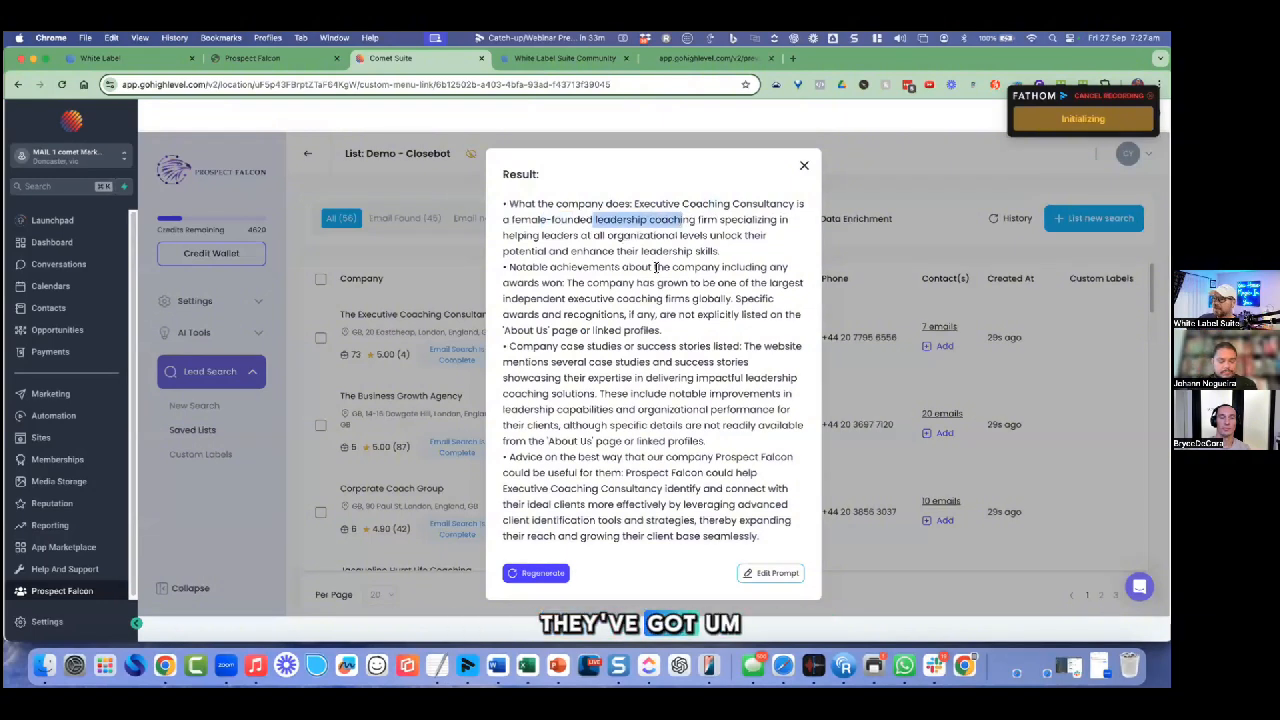
{"action": "left_click_drag", "start_coordinate": [648, 267], "coordinate": [712, 284]}
{"action": "left_click", "coordinate": [578, 283]}
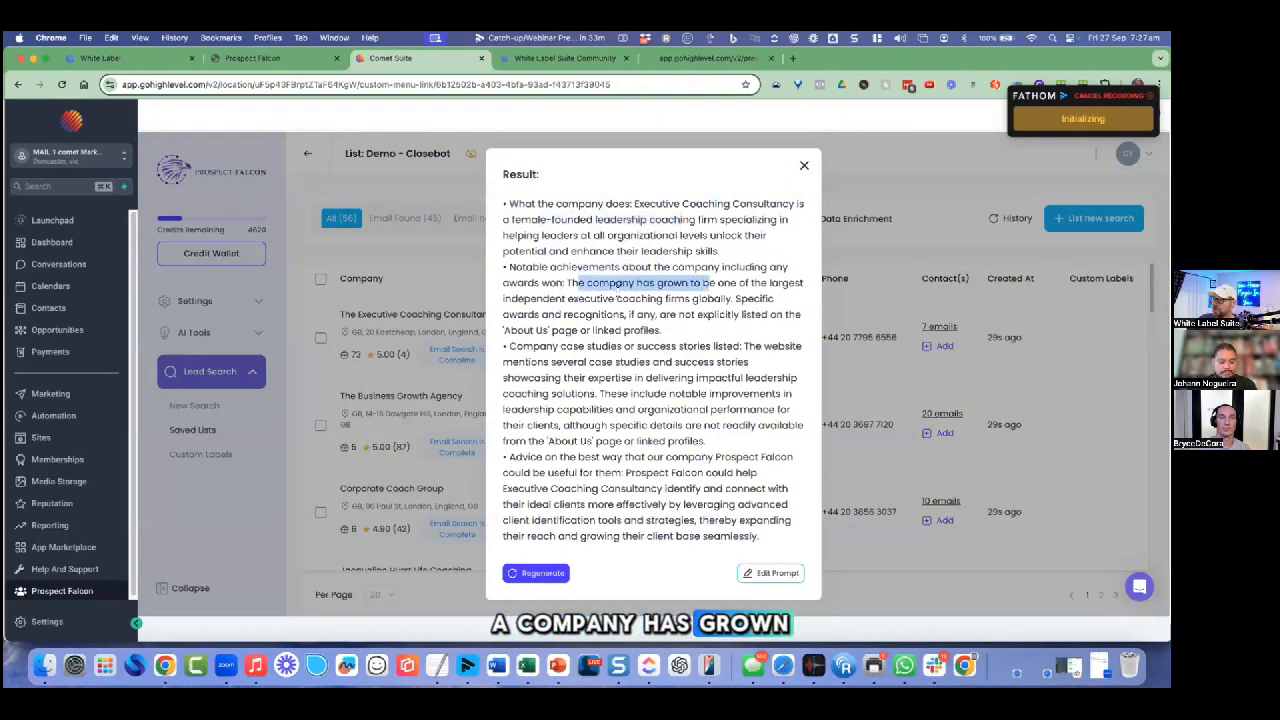
{"action": "left_click", "coordinate": [604, 298]}
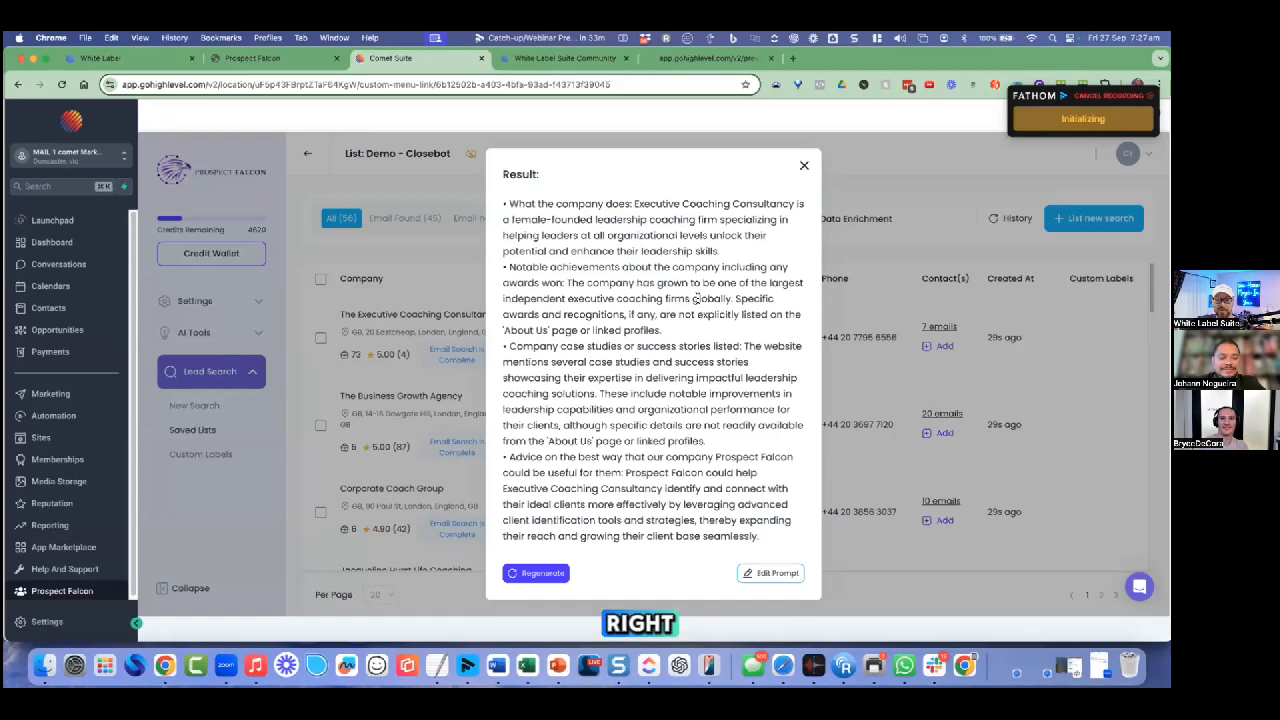
{"action": "left_click_drag", "start_coordinate": [574, 314], "coordinate": [636, 488]}
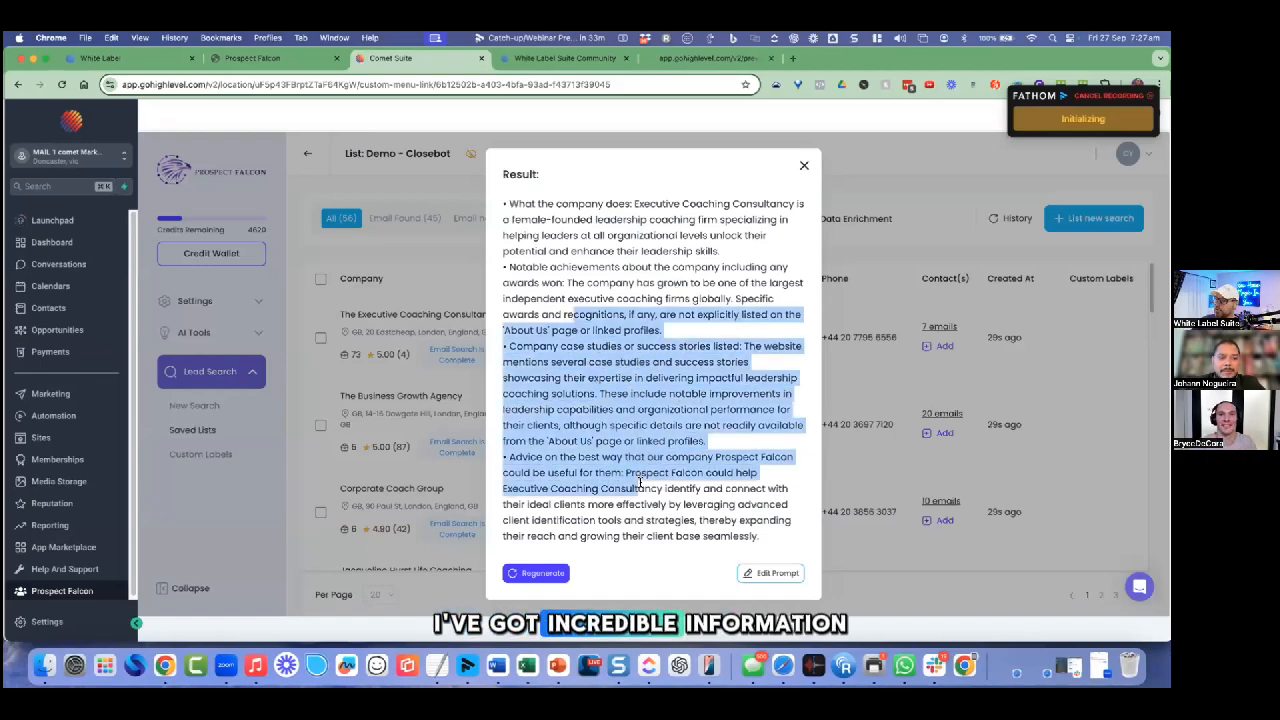
{"action": "left_click", "coordinate": [852, 182]}
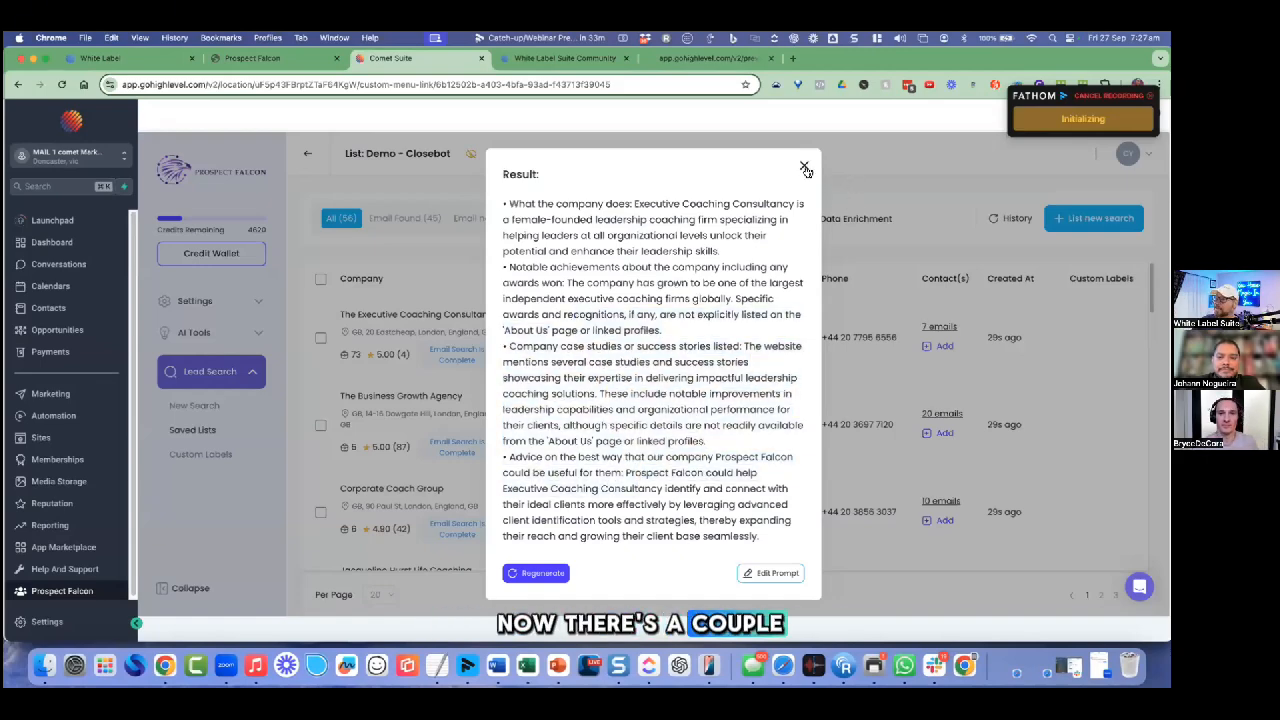
Step: Generate AI suggested clients, such as HR departments, female leaders and fast-growing tech companies
{"action": "key", "text": "Escape"}
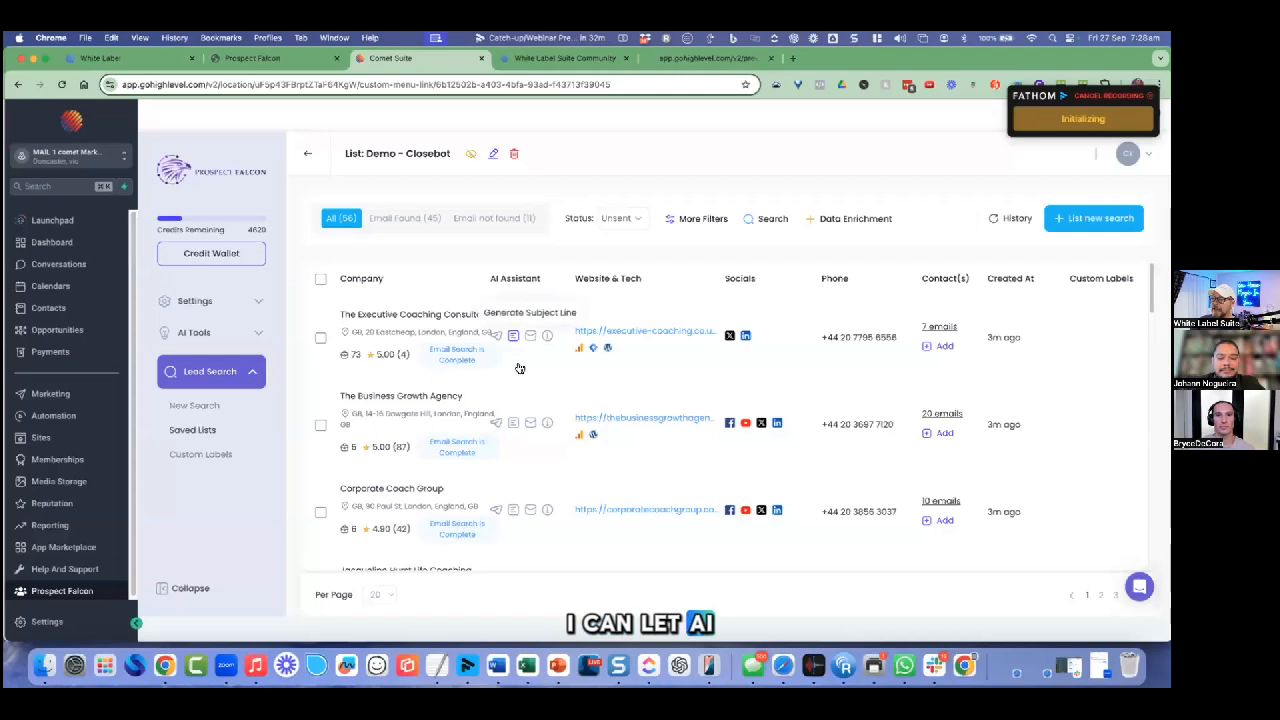
{"action": "left_click", "coordinate": [531, 336]}
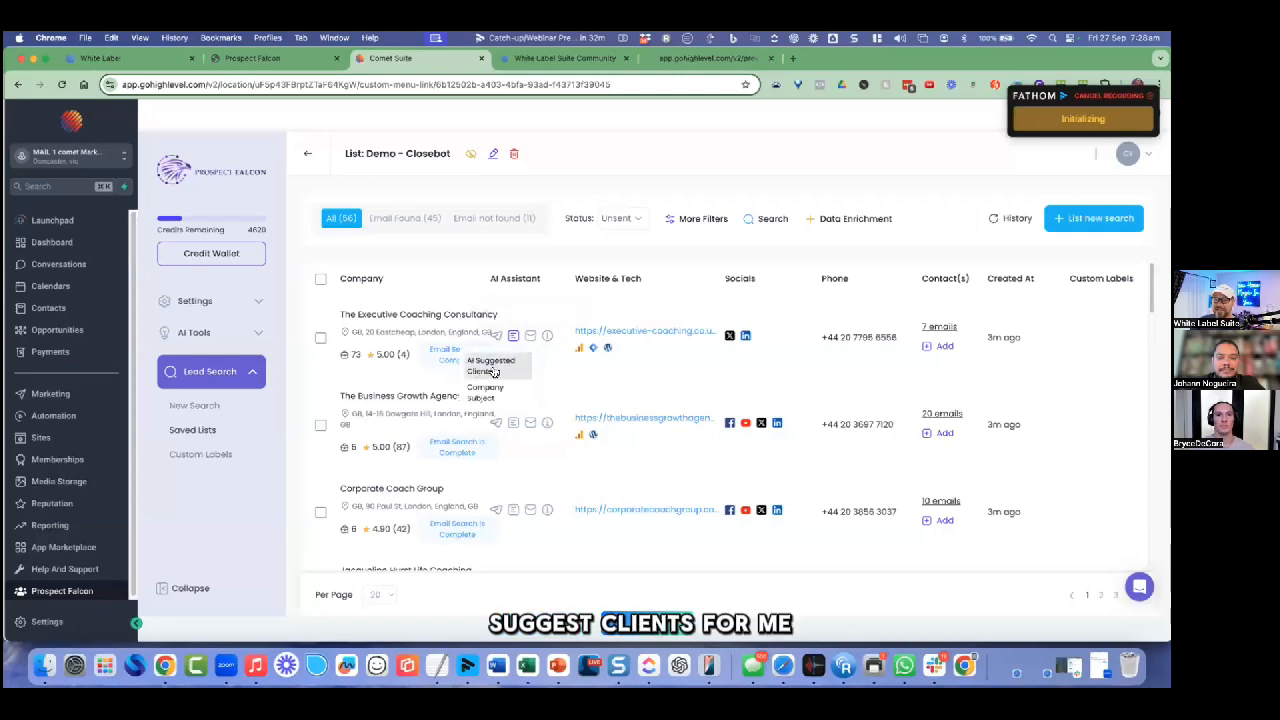
{"action": "left_click", "coordinate": [493, 364]}
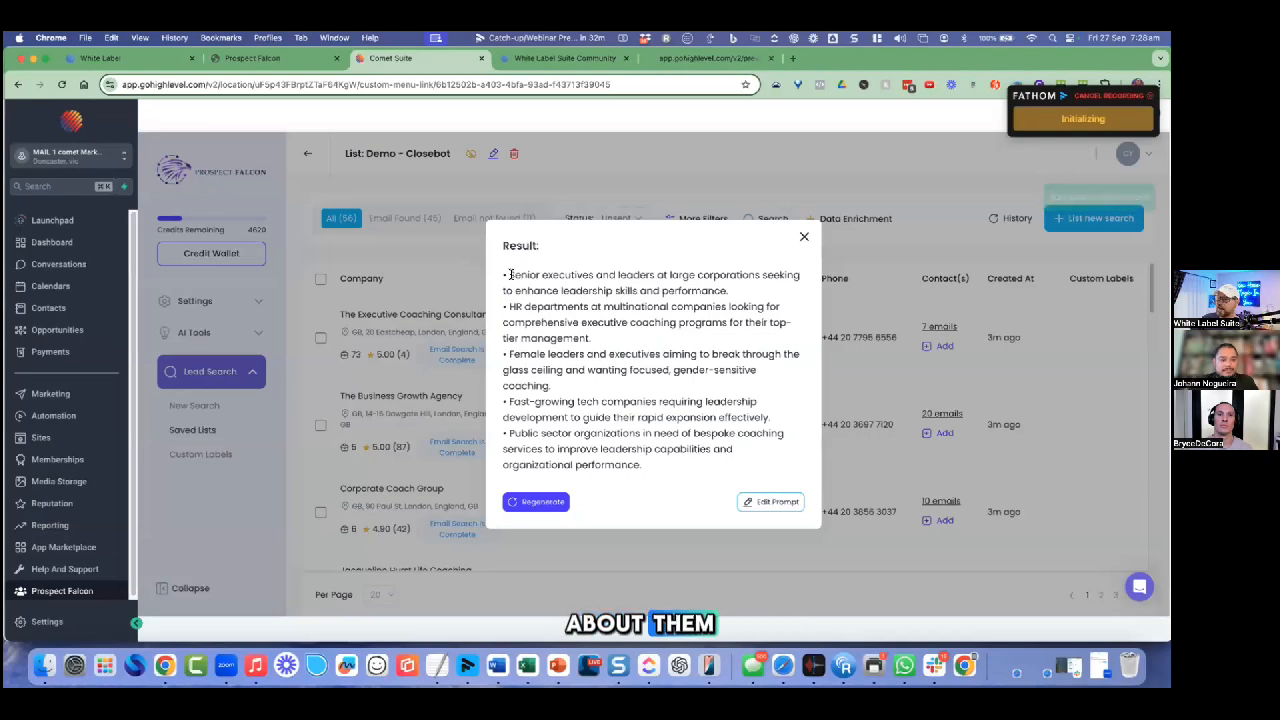
{"action": "left_click_drag", "start_coordinate": [509, 275], "coordinate": [596, 275]}
{"action": "left_click_drag", "start_coordinate": [509, 307], "coordinate": [588, 310]}
{"action": "left_click_drag", "start_coordinate": [519, 354], "coordinate": [583, 355]}
{"action": "left_click_drag", "start_coordinate": [609, 402], "coordinate": [526, 402]}
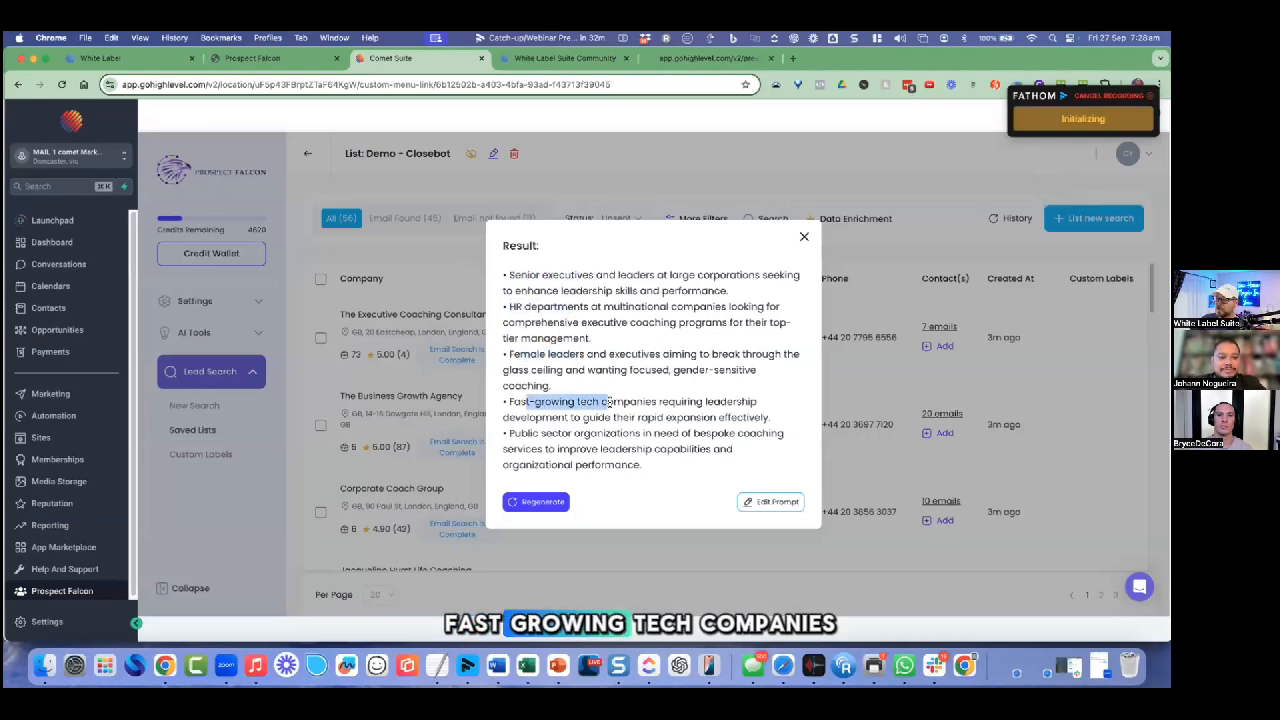
{"action": "left_click", "coordinate": [804, 239]}
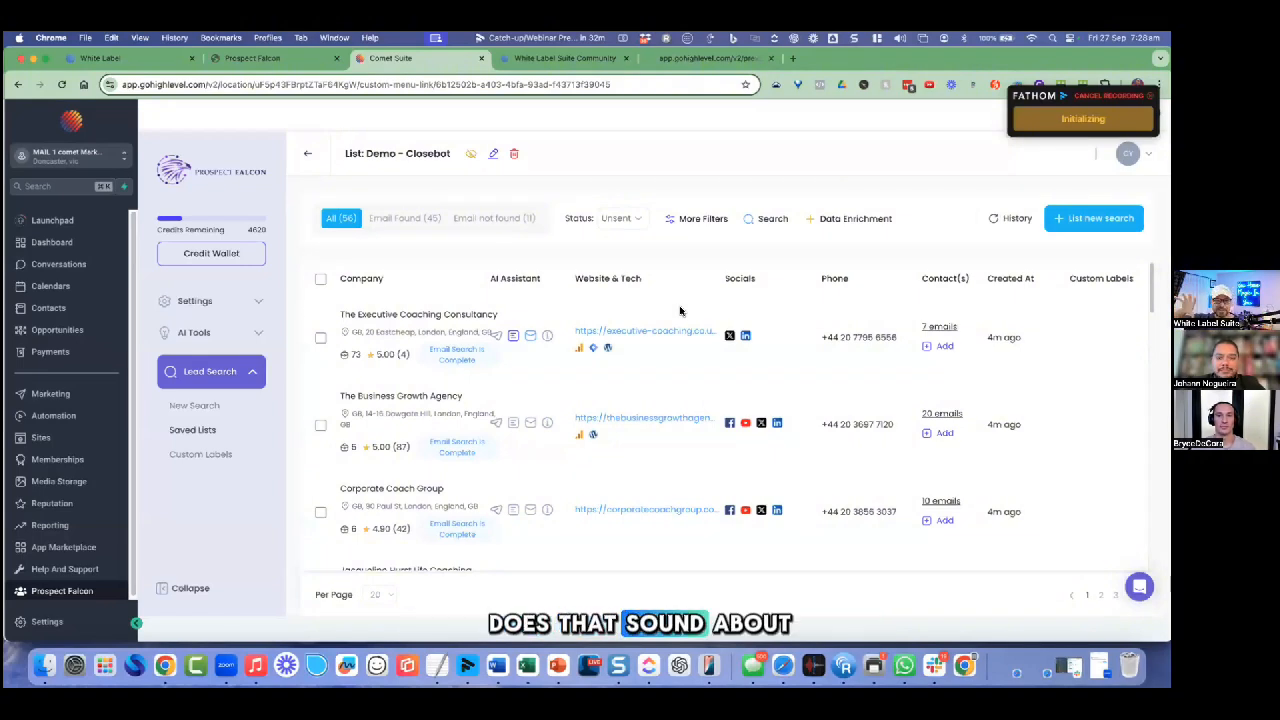
Step: Generate an 'I Noticed...' intro line, close it, and select all 20 leads
{"action": "left_click", "coordinate": [549, 339]}
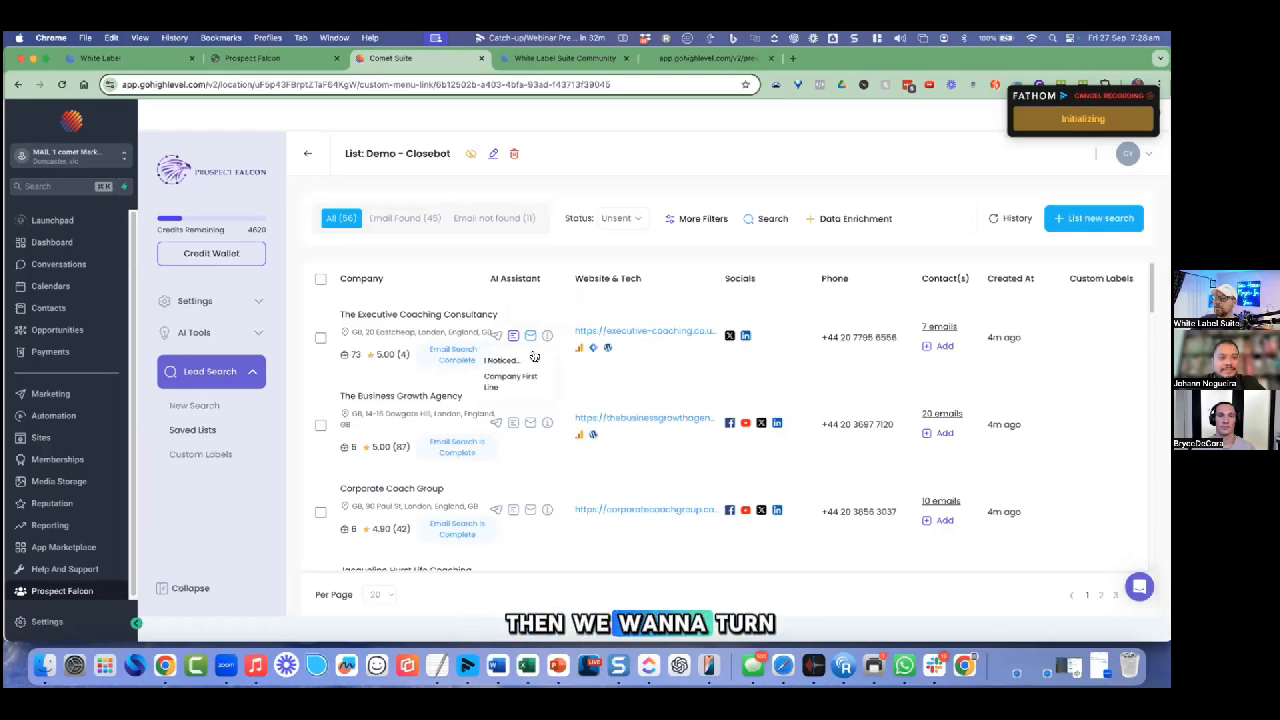
{"action": "left_click", "coordinate": [529, 359]}
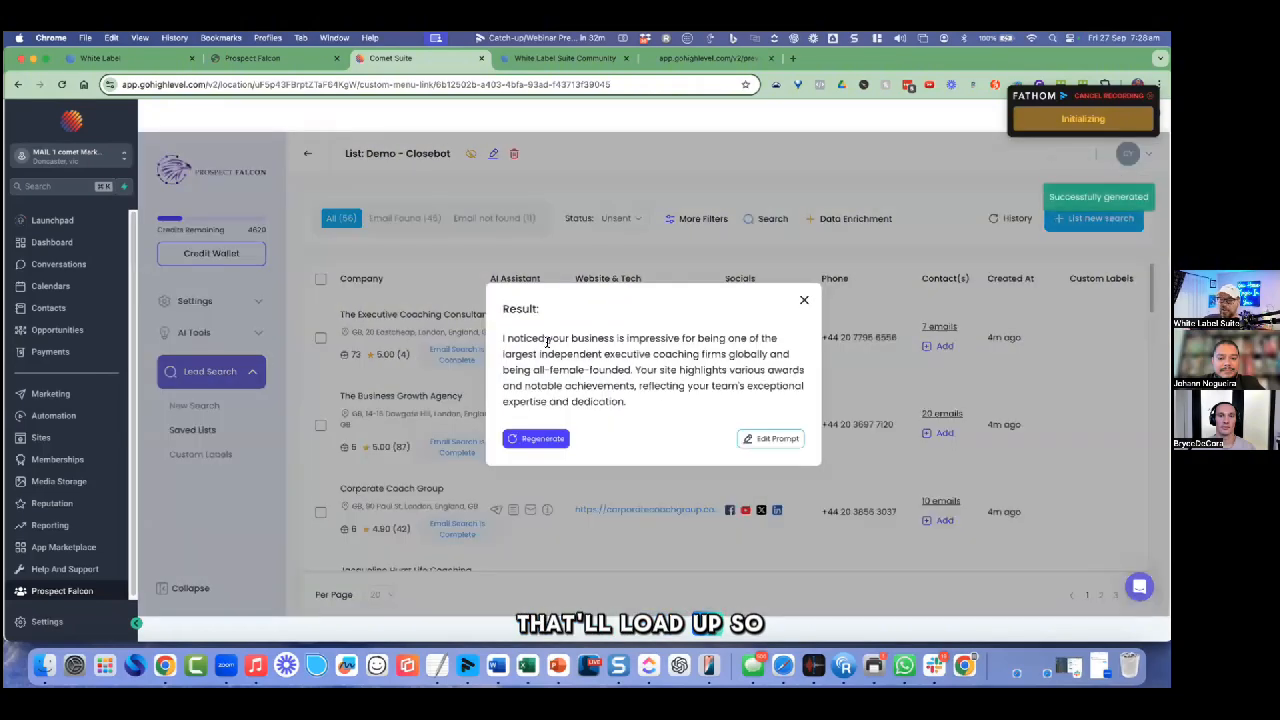
{"action": "left_click", "coordinate": [804, 302]}
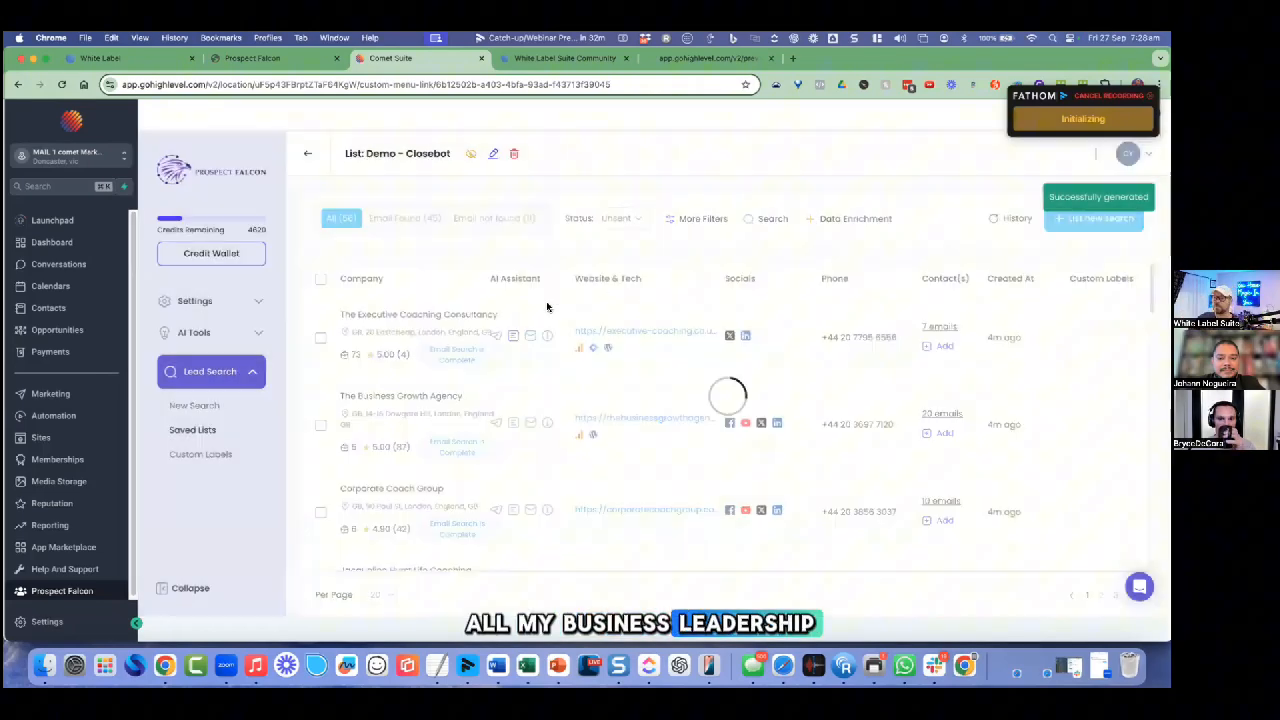
{"action": "left_click", "coordinate": [319, 280]}
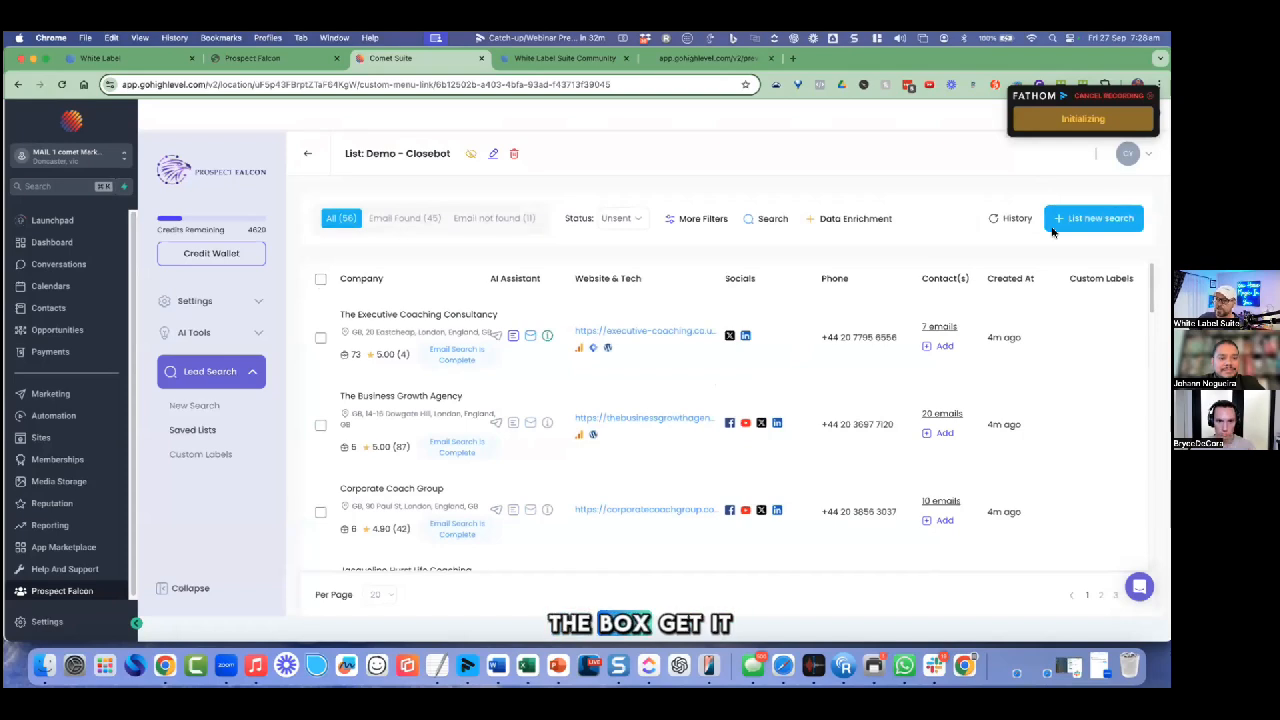
Step: Deselect all leads, then generate and review a congratulatory DM for The Executive Coaching Consultancy
{"action": "left_click", "coordinate": [320, 293]}
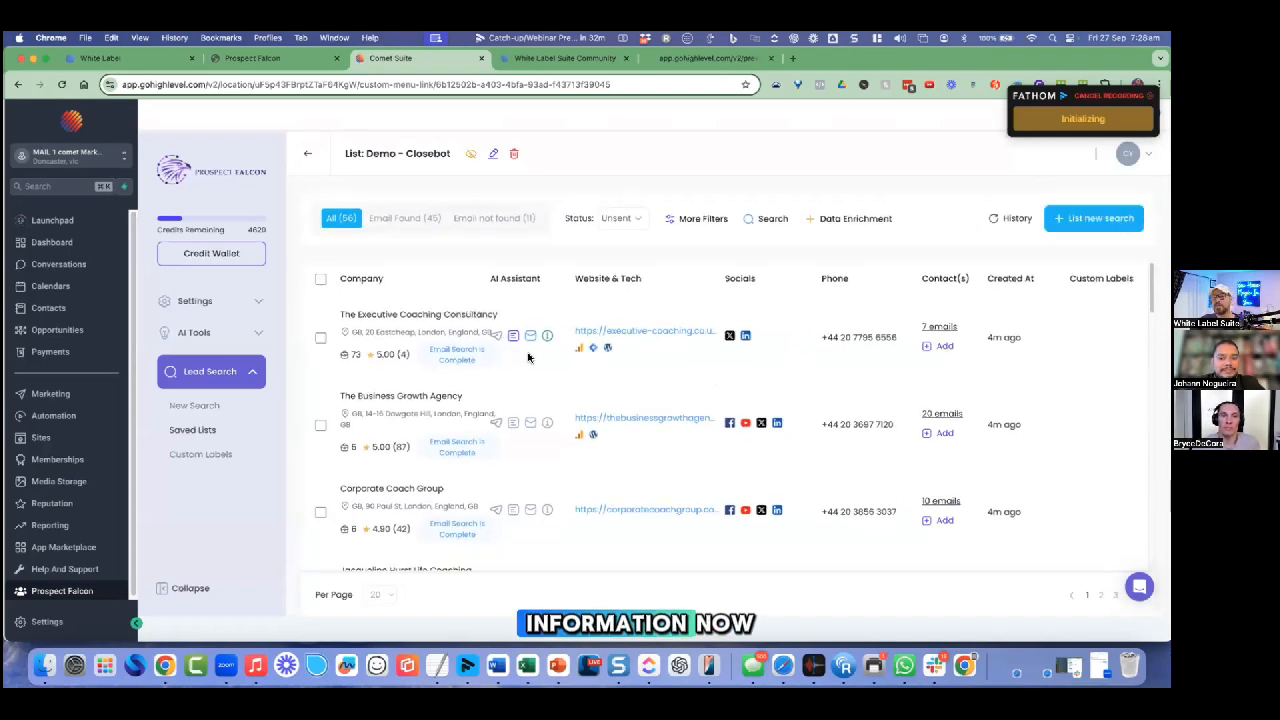
{"action": "left_click", "coordinate": [496, 336]}
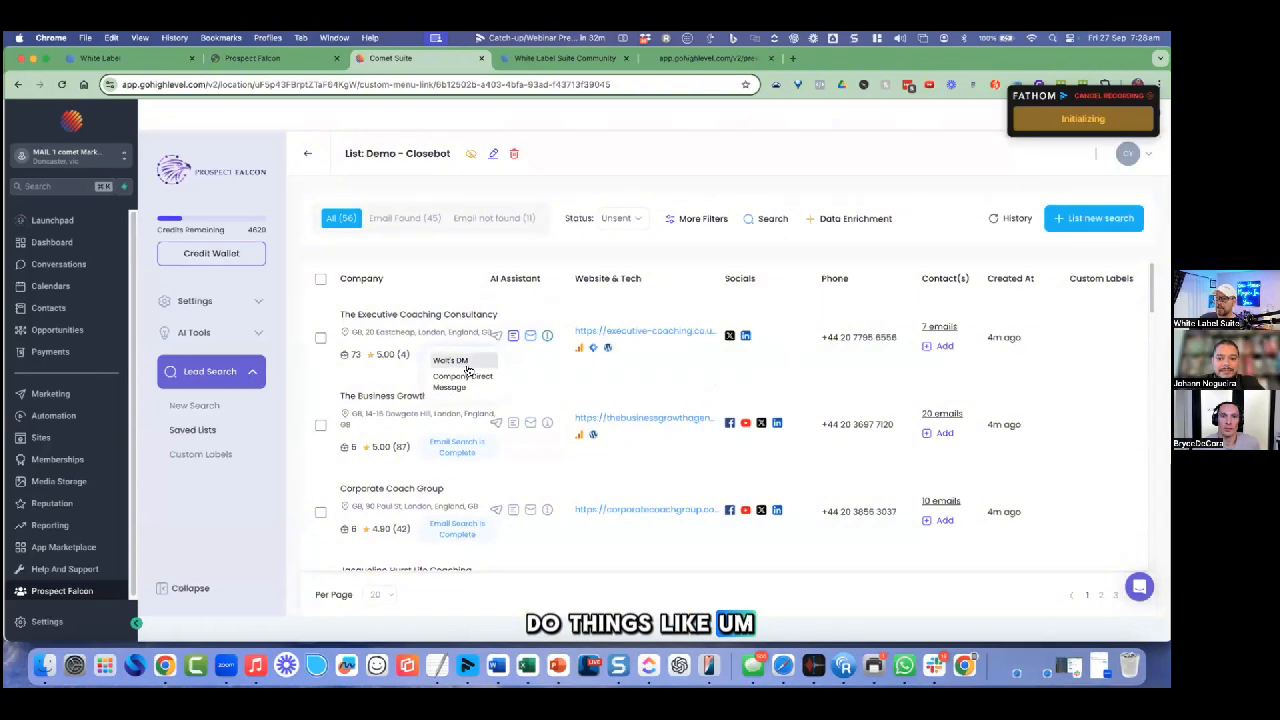
{"action": "left_click", "coordinate": [488, 376]}
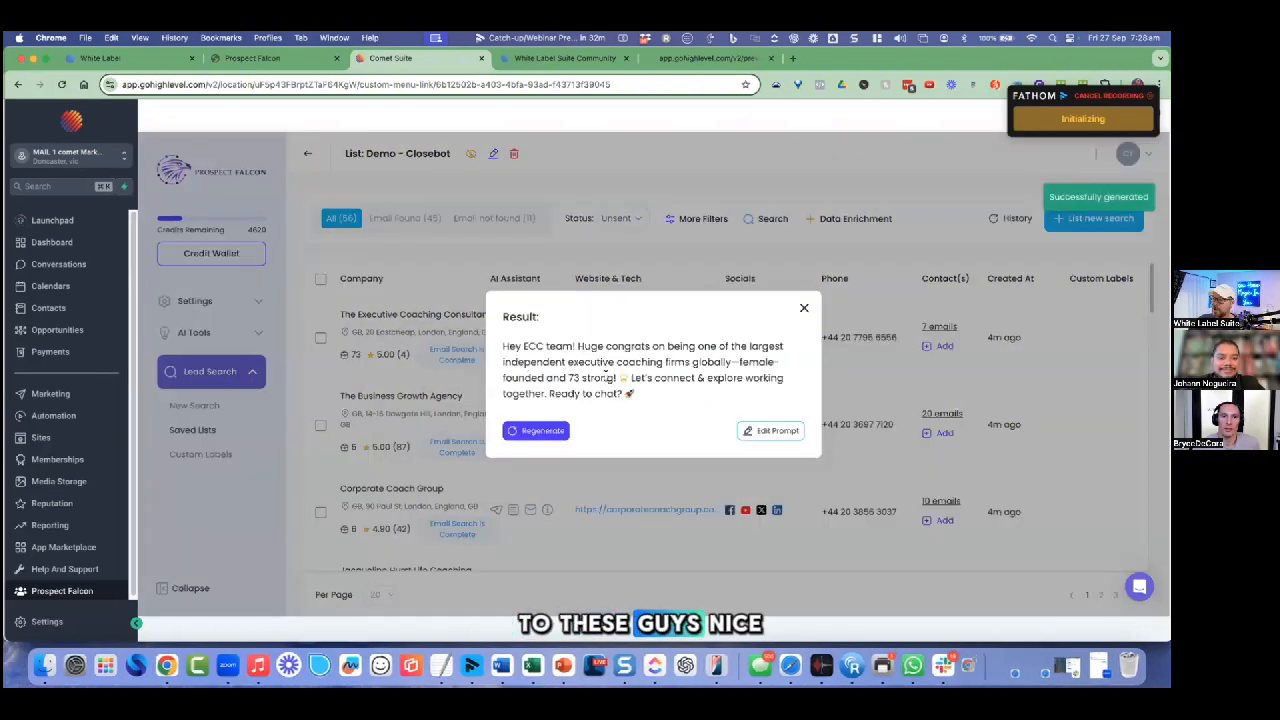
{"action": "left_click_drag", "start_coordinate": [578, 346], "coordinate": [625, 378]}
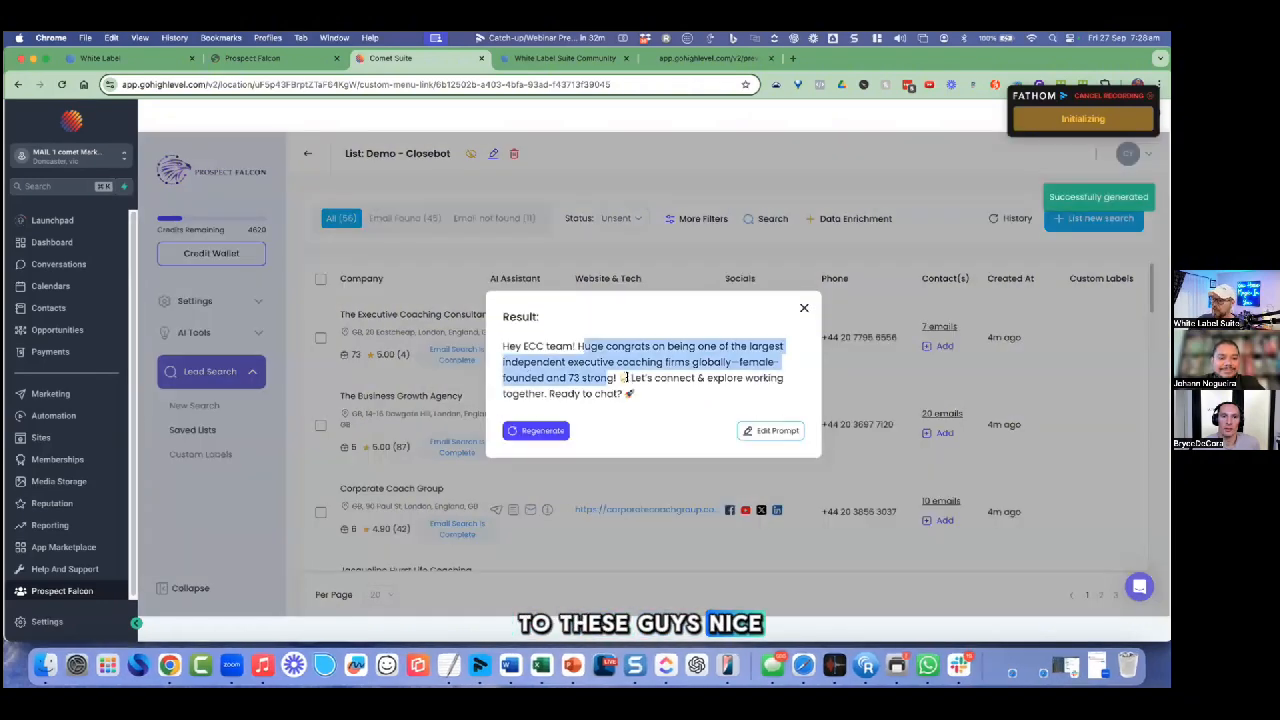
{"action": "left_click", "coordinate": [708, 346]}
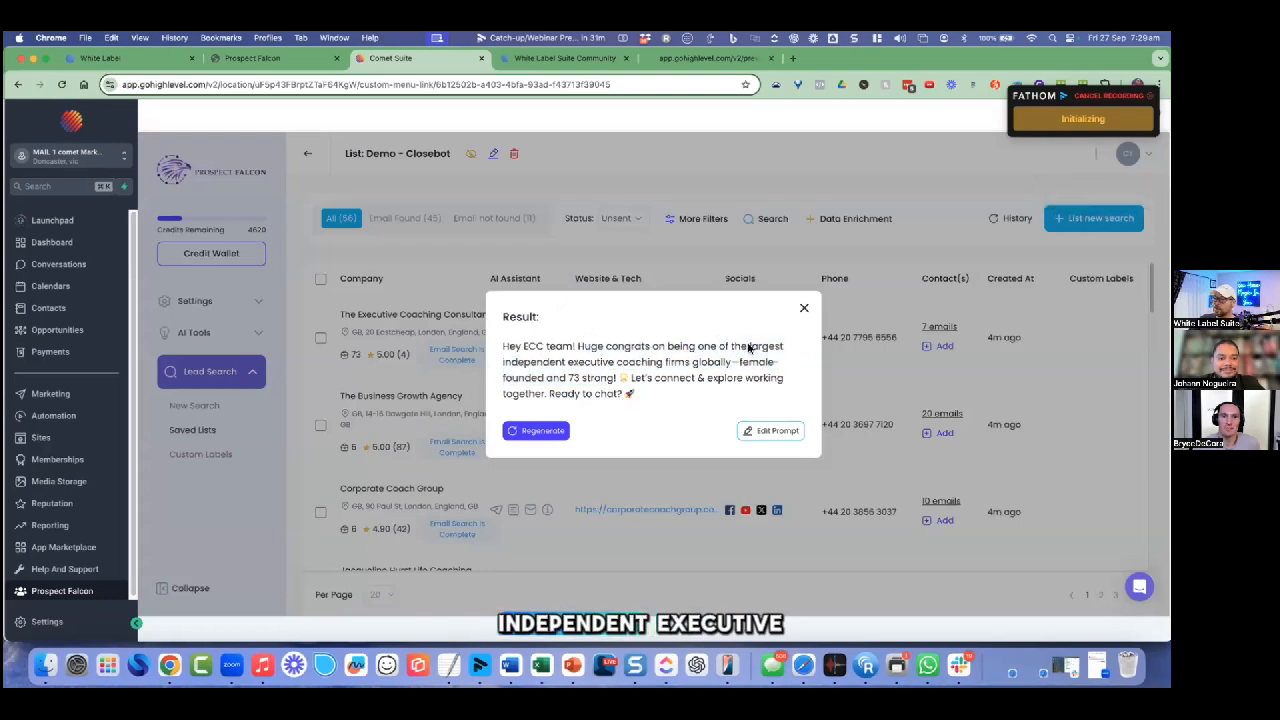
{"action": "key", "text": "Escape"}
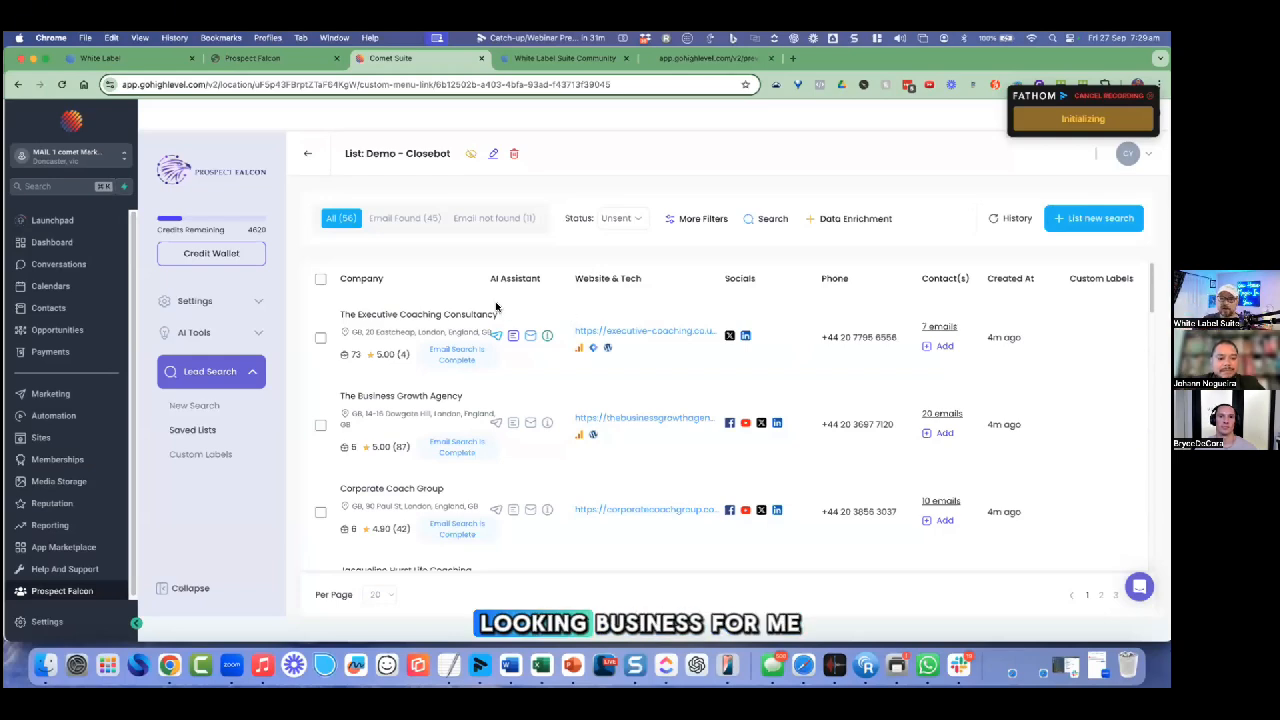
{"action": "left_click_drag", "start_coordinate": [400, 314], "coordinate": [428, 316]}
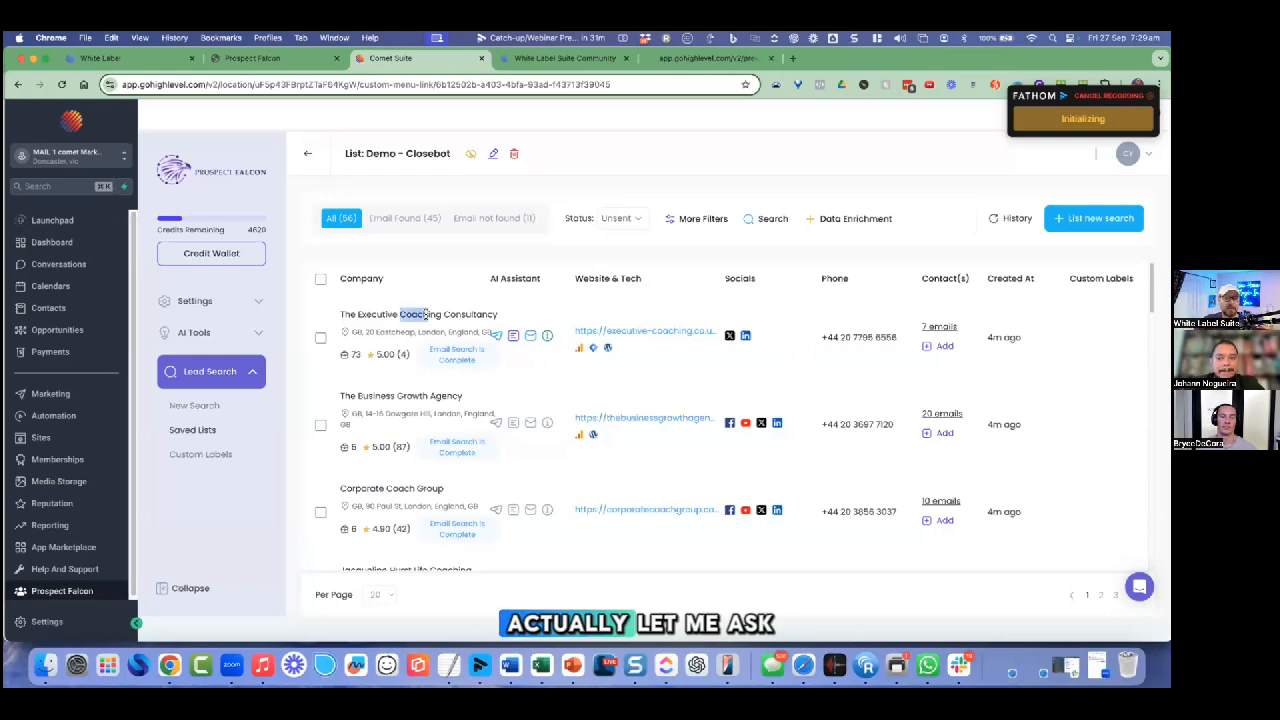
{"action": "left_click_drag", "start_coordinate": [431, 315], "coordinate": [440, 316]}
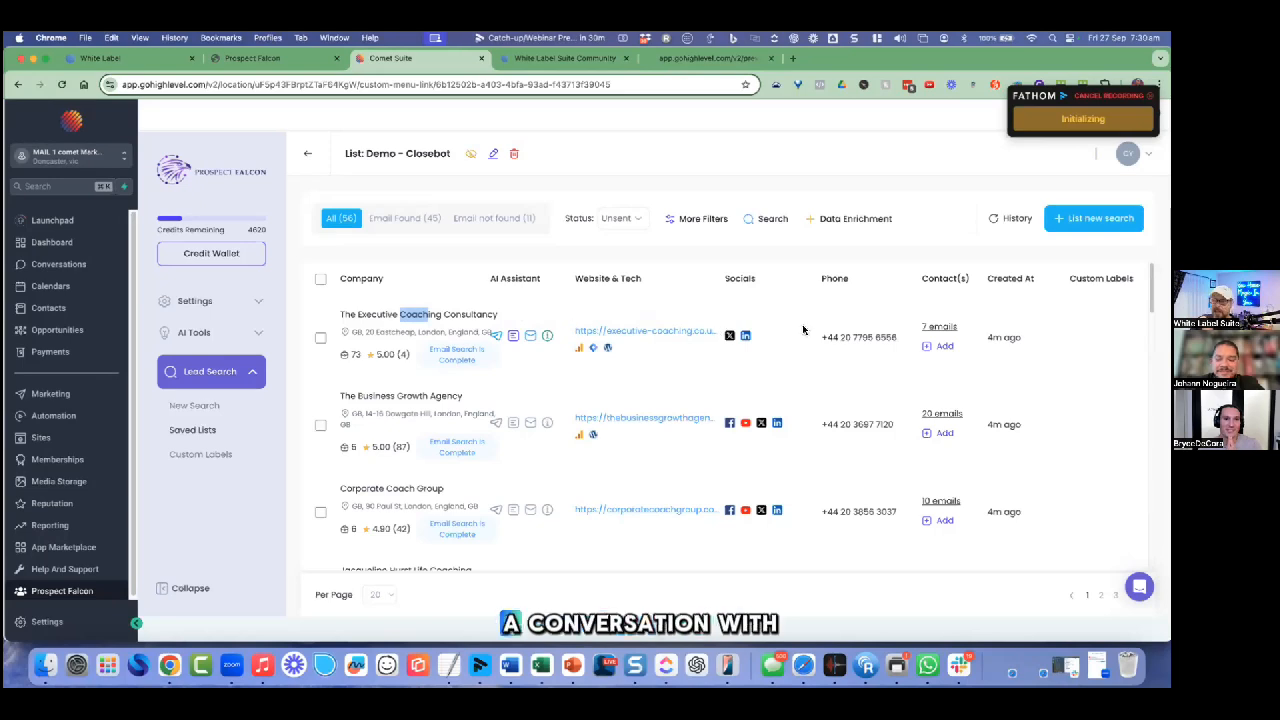
{"action": "left_click", "coordinate": [936, 328]}
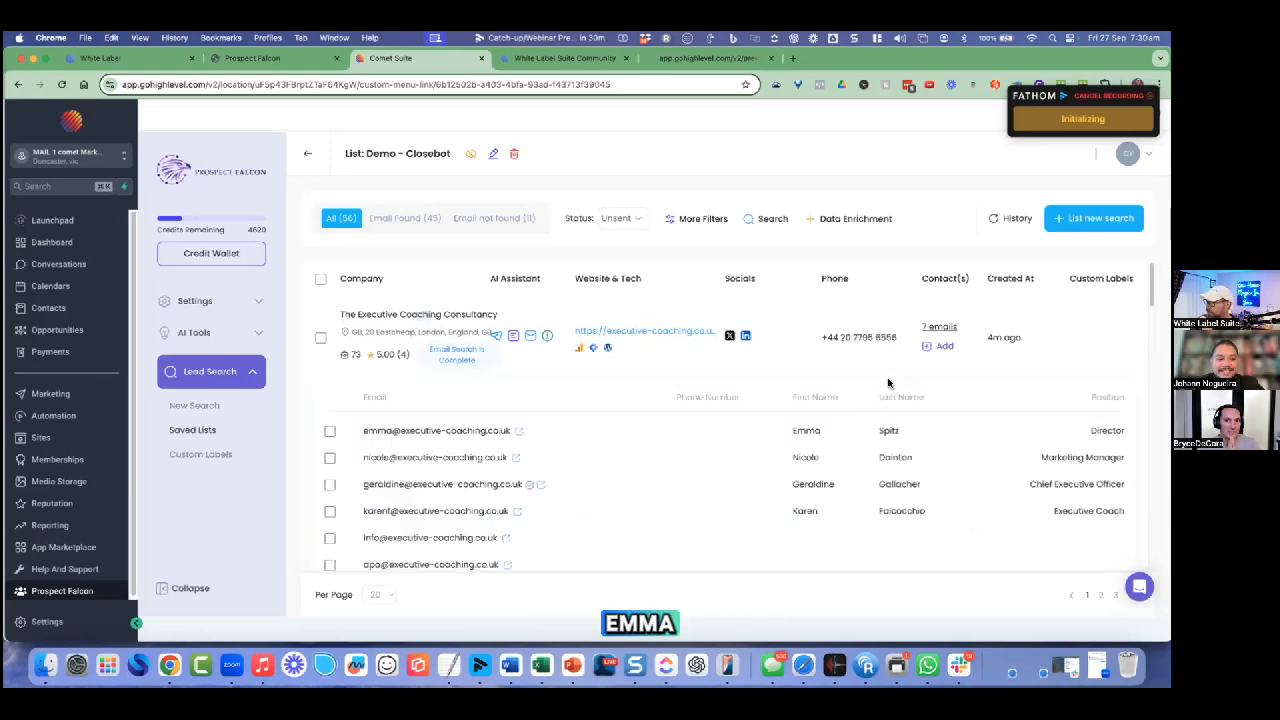
{"action": "left_click", "coordinate": [936, 328]}
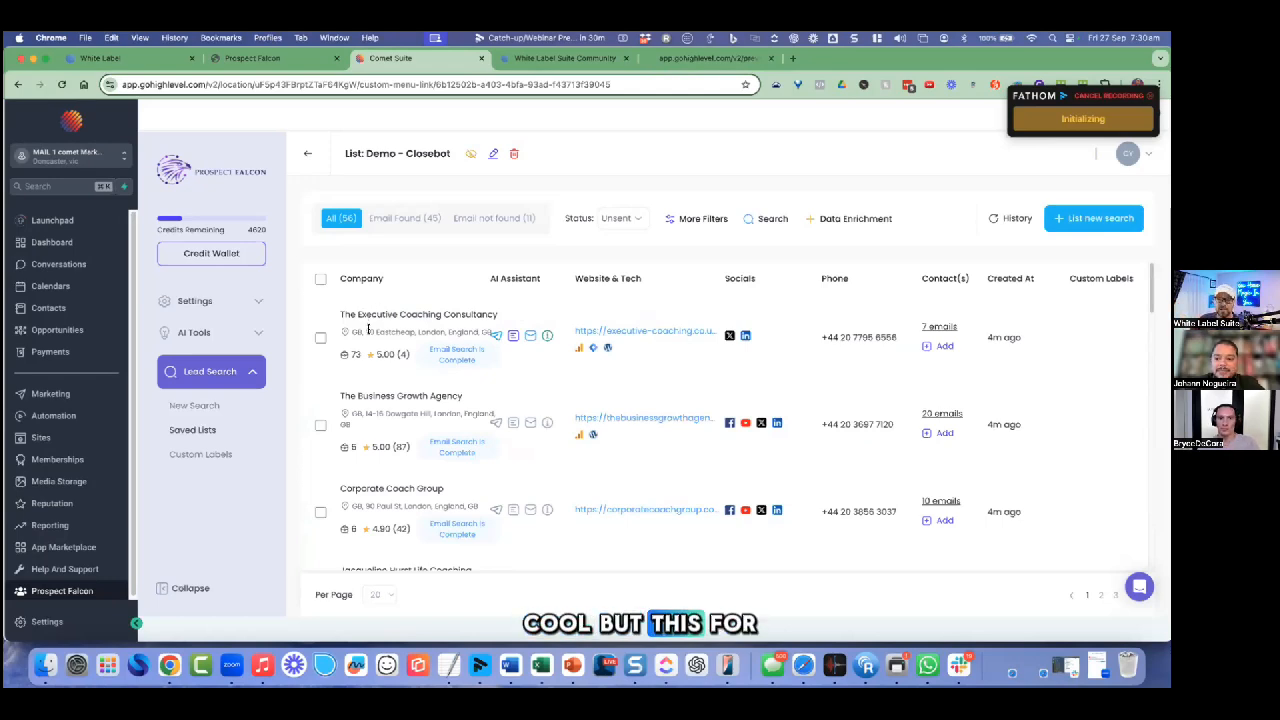
{"action": "left_click_drag", "start_coordinate": [413, 313], "coordinate": [510, 320]}
{"action": "left_click", "coordinate": [510, 320]}
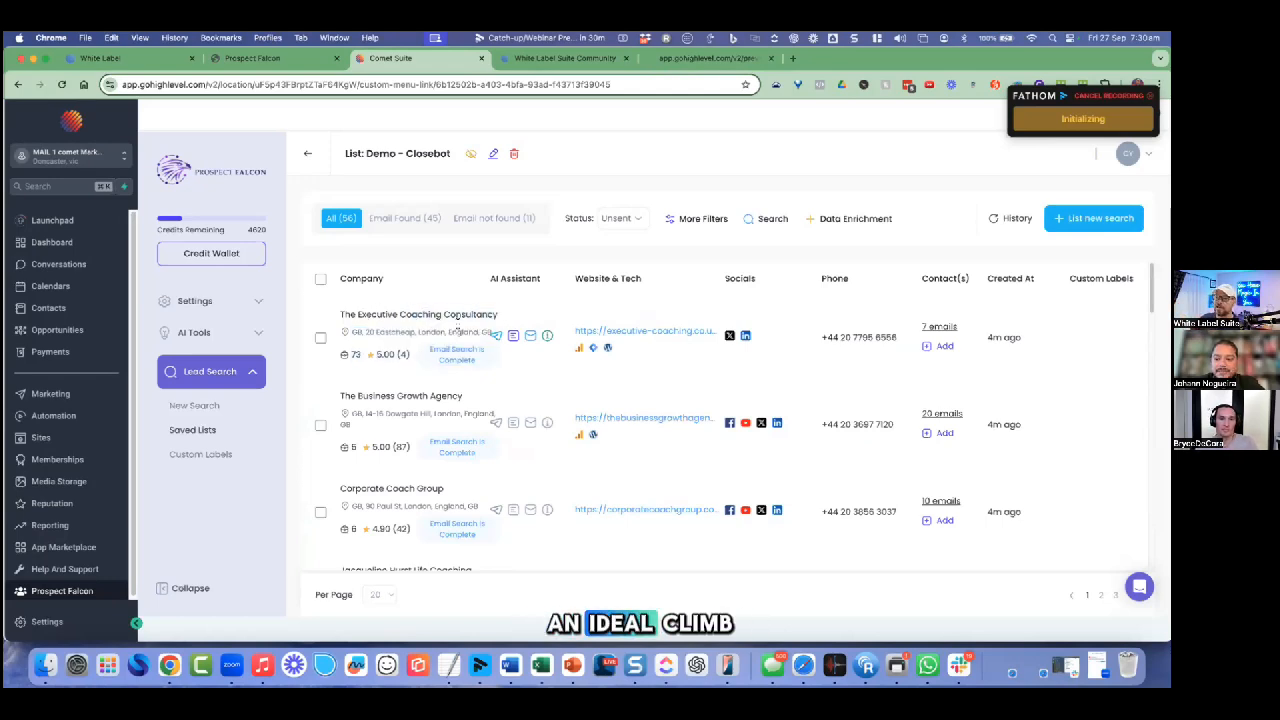
{"action": "left_click", "coordinate": [321, 340]}
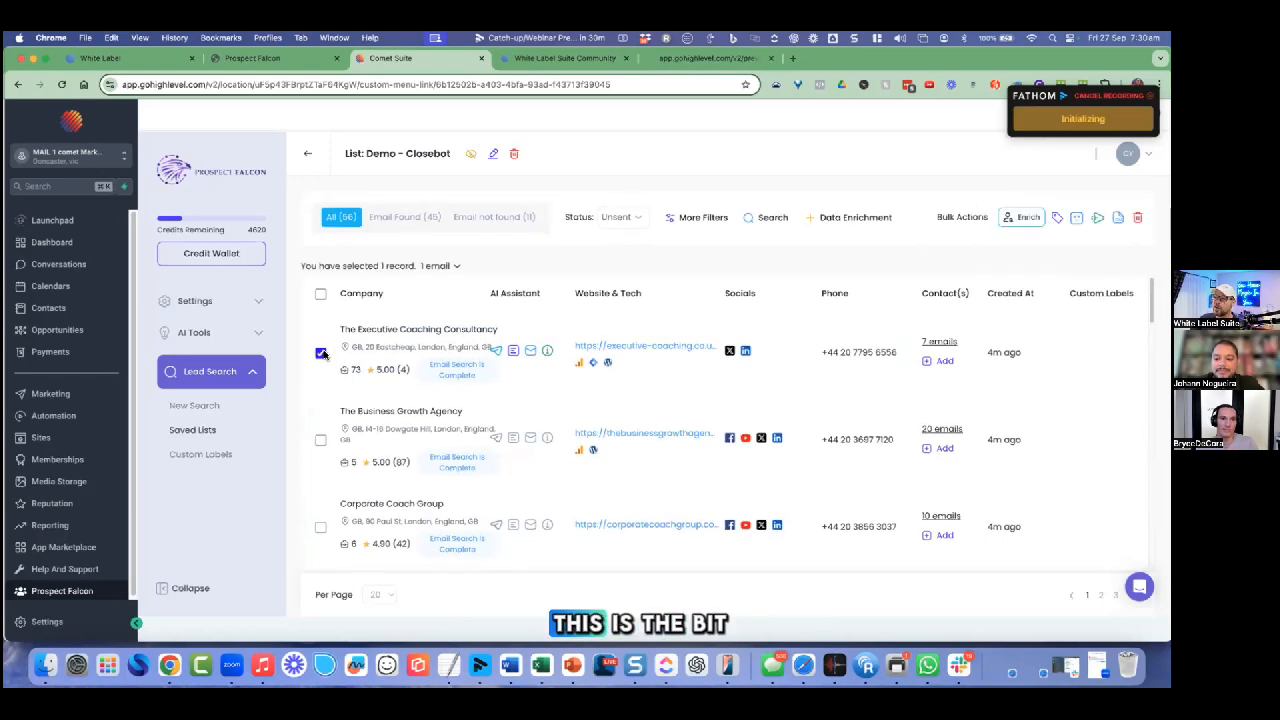
{"action": "left_click", "coordinate": [945, 344]}
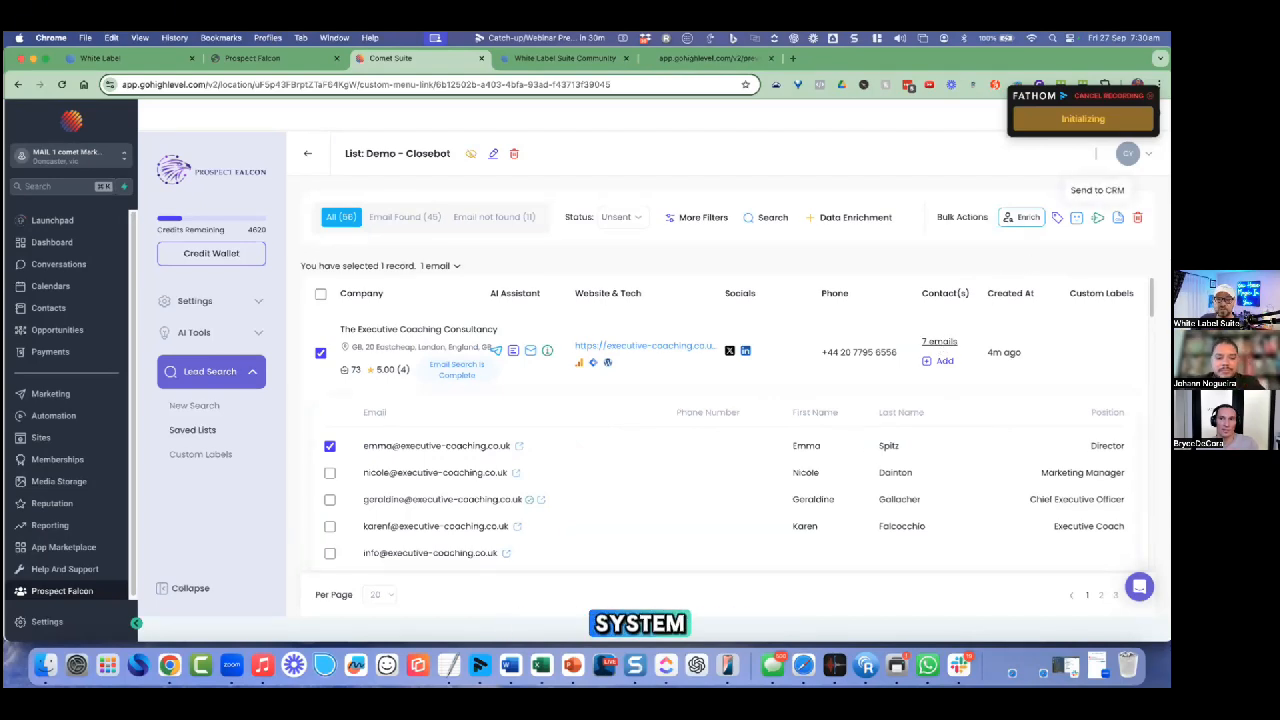
{"action": "left_click", "coordinate": [1097, 217]}
Step: Send the lead to the 'Mail 1 - Supply REPS Database' CRM sub-account
{"action": "left_click", "coordinate": [1040, 252]}
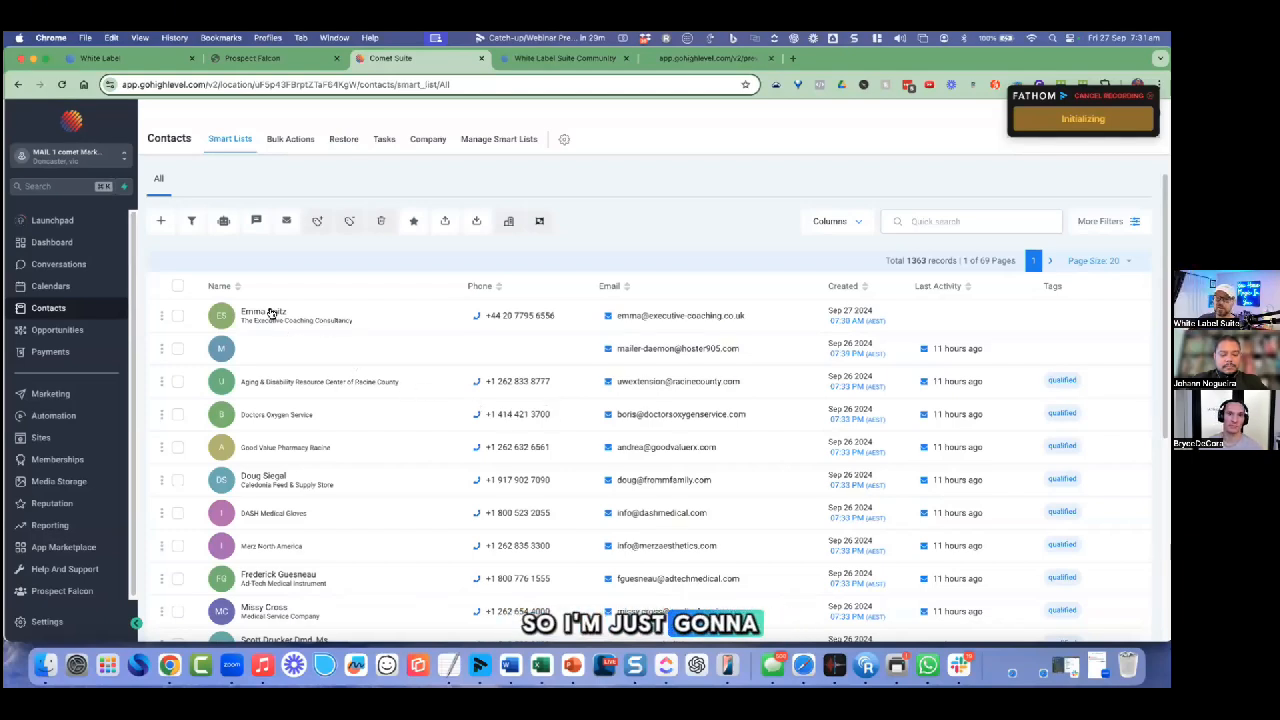
Step: Replace the imported contact's phone with the new mobile number, save, and return to Smart Lists
{"action": "left_click", "coordinate": [270, 314]}
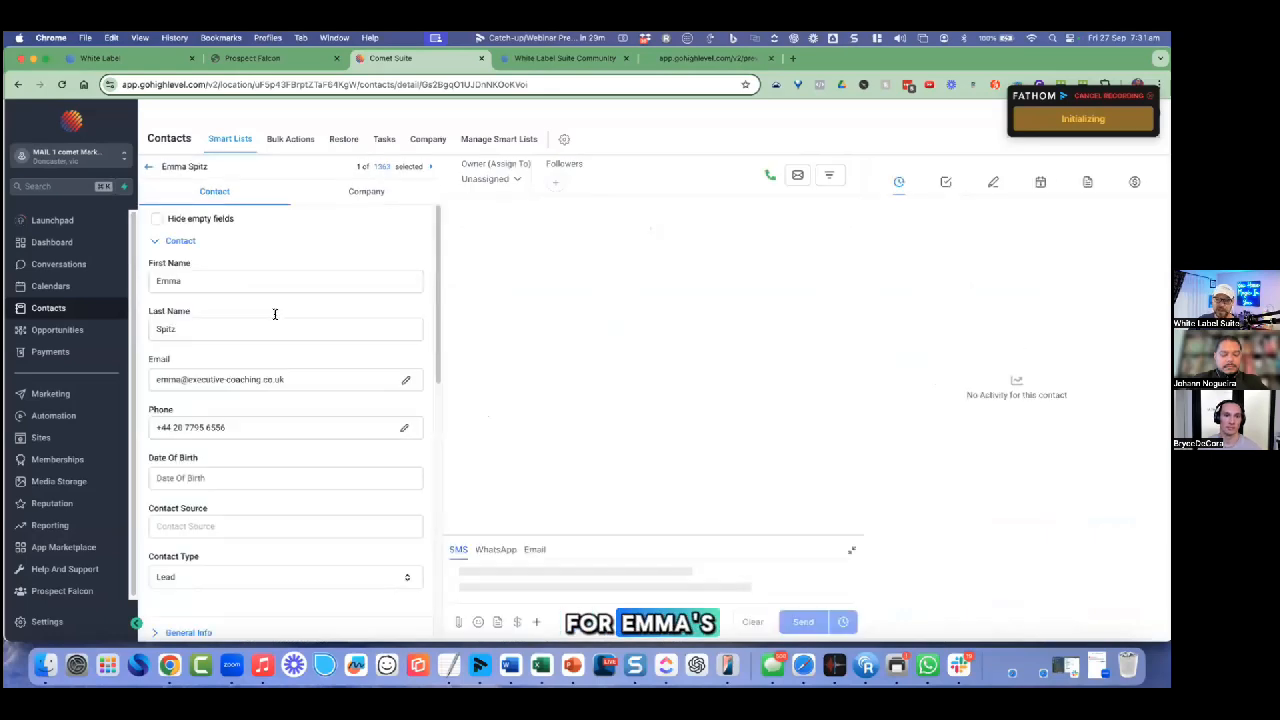
{"action": "double_click", "coordinate": [215, 427]}
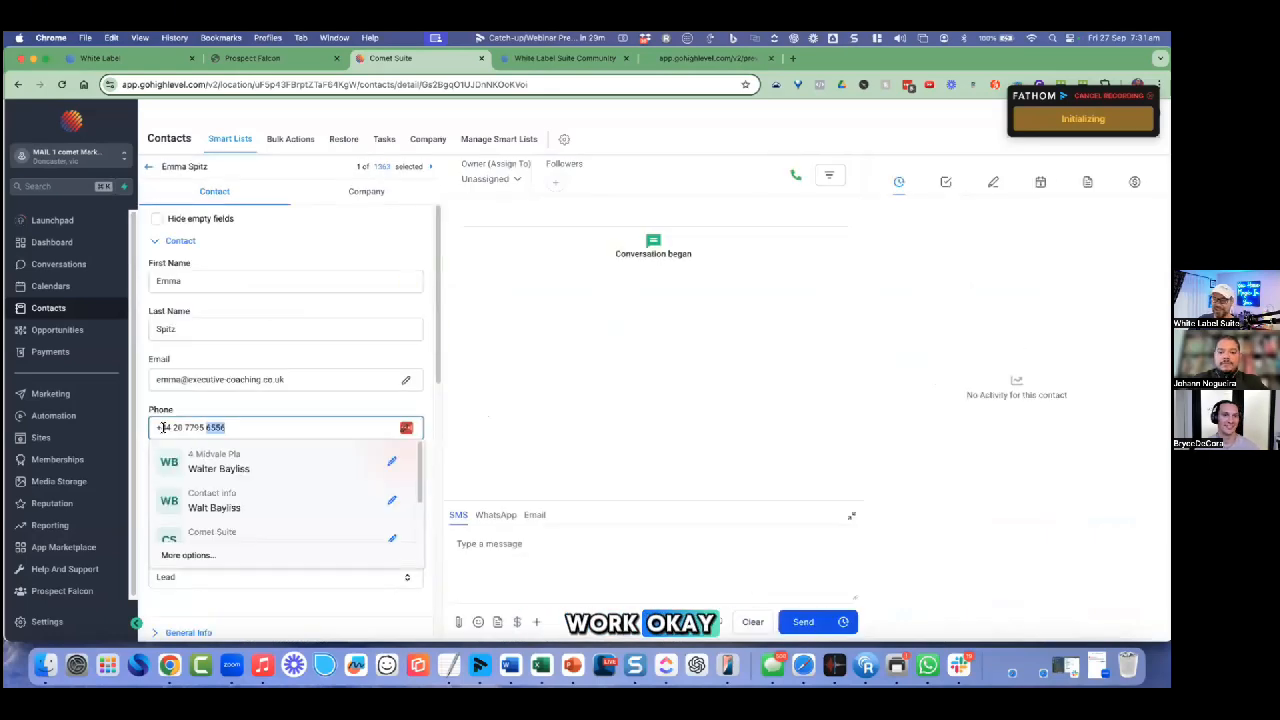
{"action": "left_click_drag", "start_coordinate": [163, 427], "coordinate": [156, 427]}
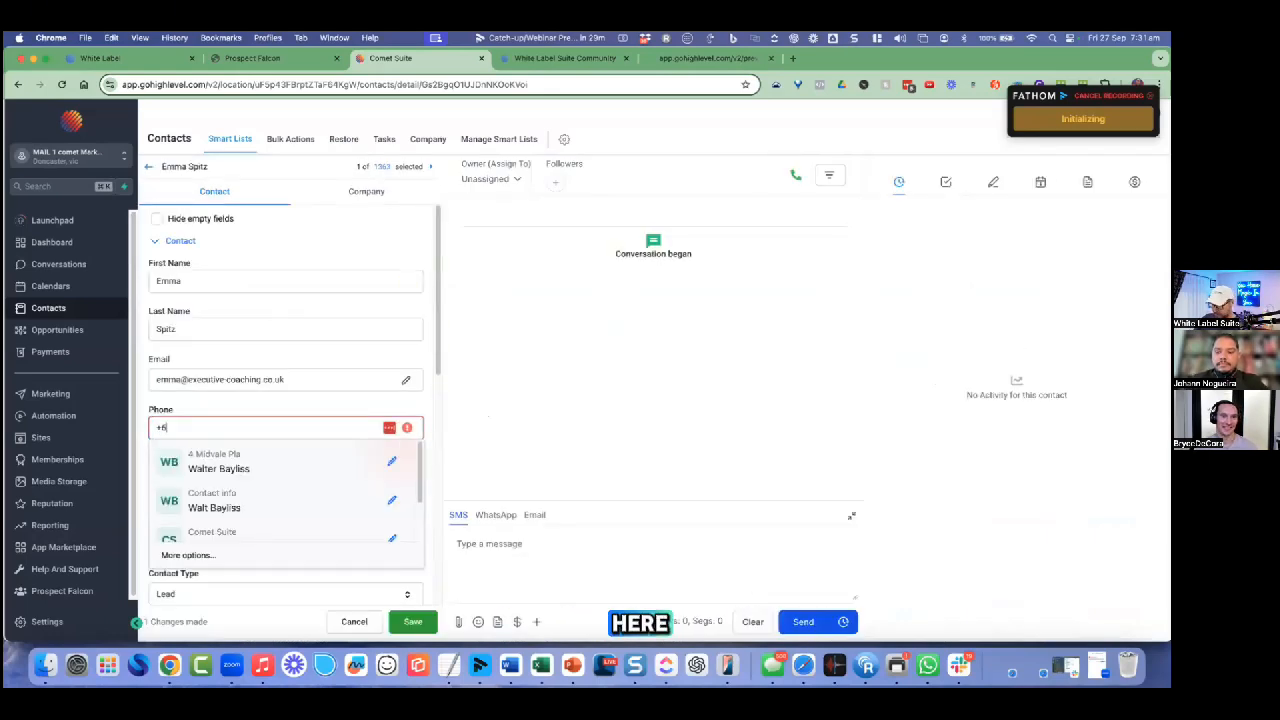
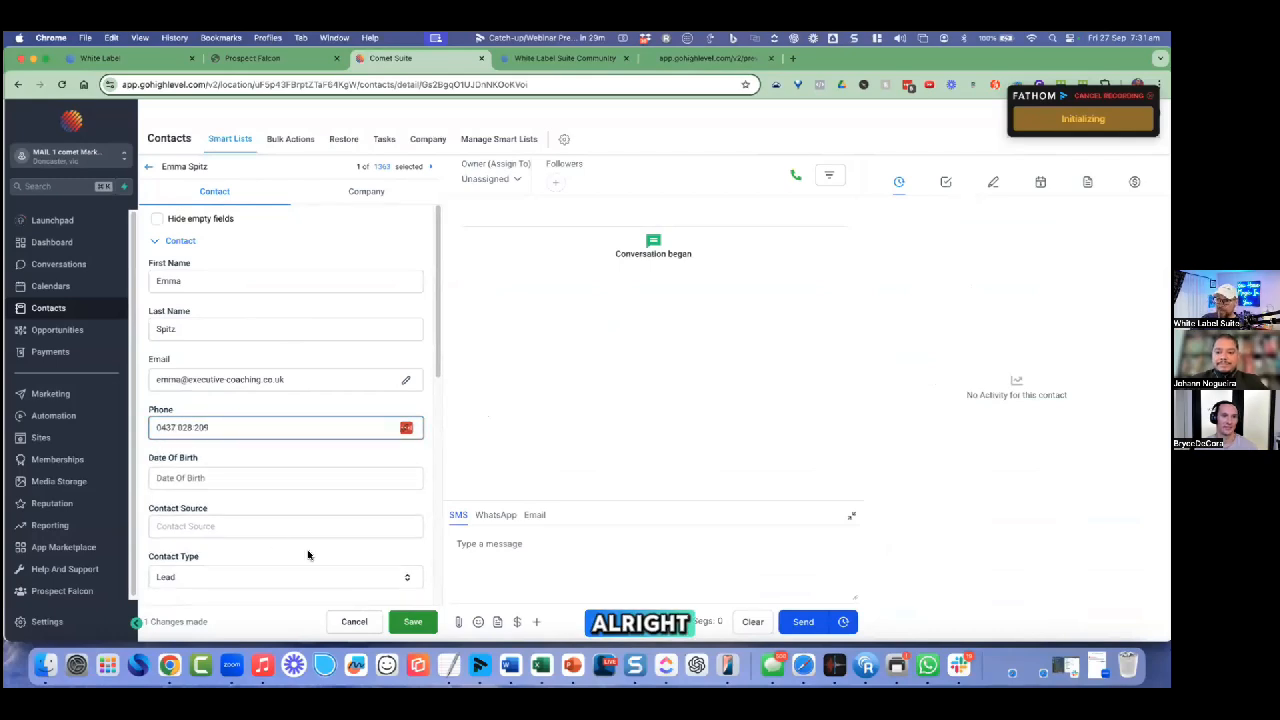
{"action": "left_click", "coordinate": [412, 621]}
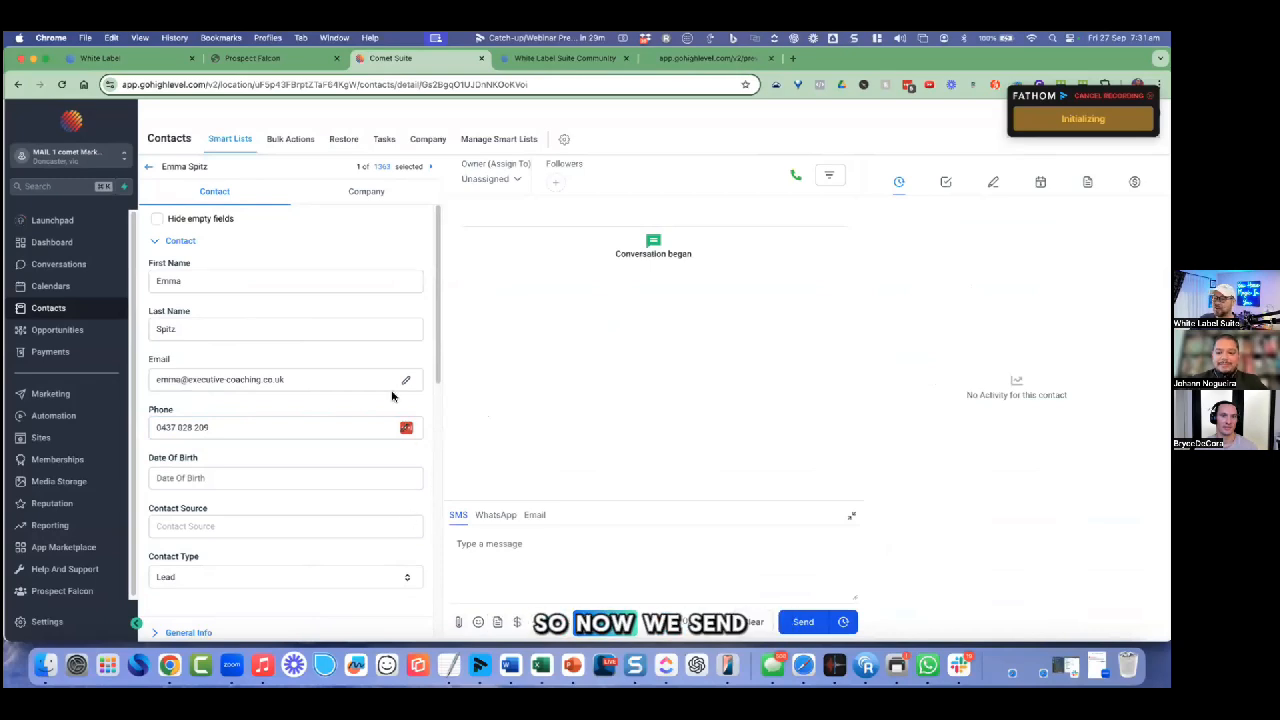
{"action": "left_click", "coordinate": [148, 170]}
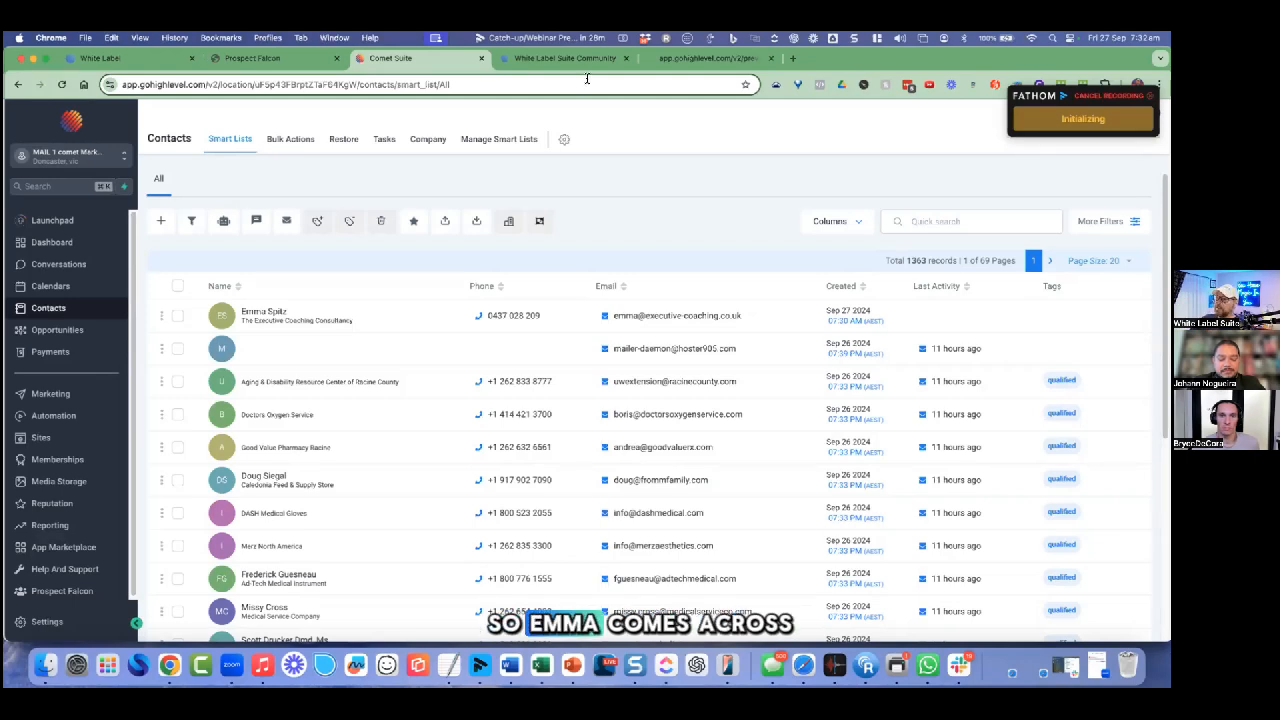
Step: Switch to the Chrome tab showing the AI tools guidebook landing-page preview
{"action": "left_click", "coordinate": [724, 62]}
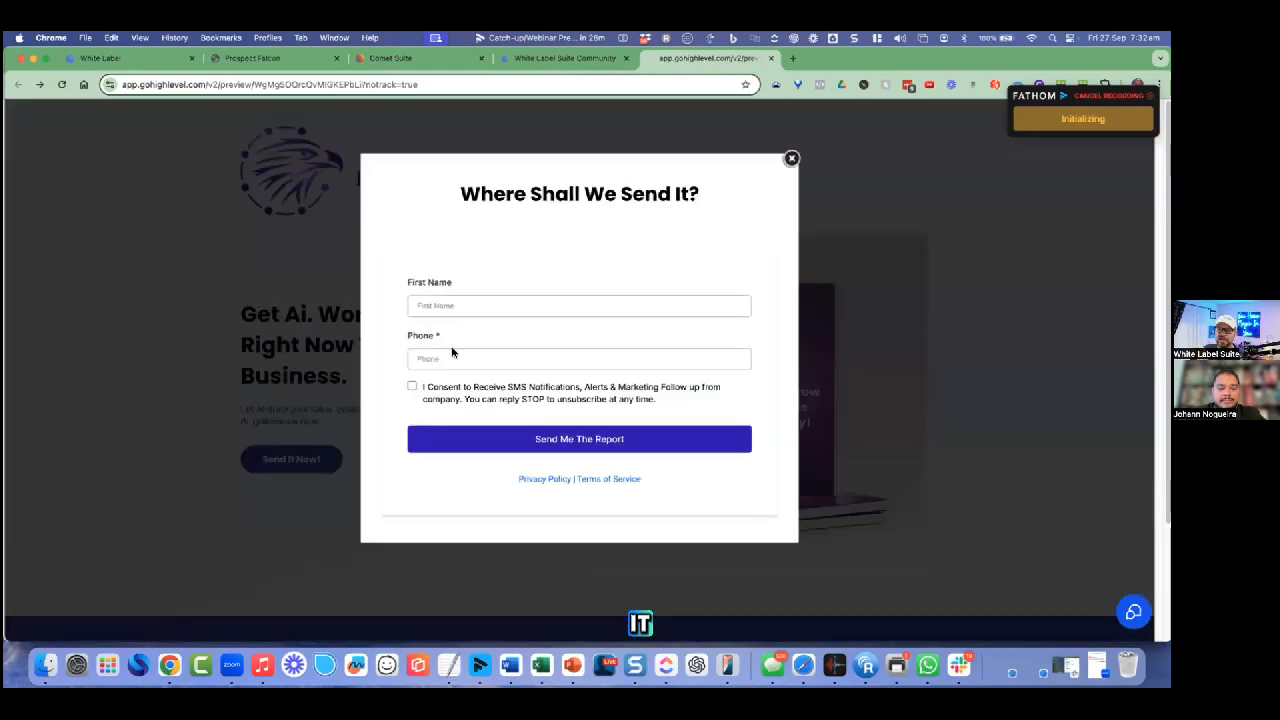
Step: Enter the lead's first name and mobile number, then submit the opt-in form
{"action": "left_click", "coordinate": [456, 304]}
{"action": "type", "text": "Emma"}
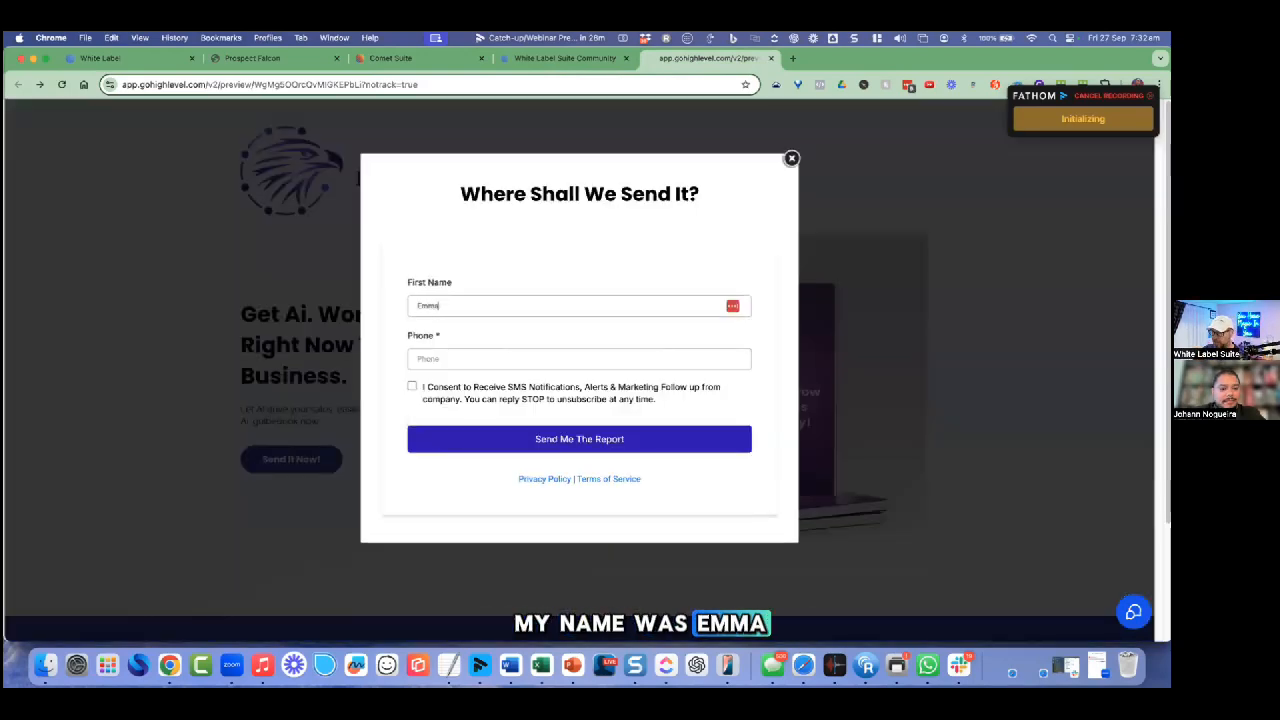
{"action": "left_click", "coordinate": [430, 358]}
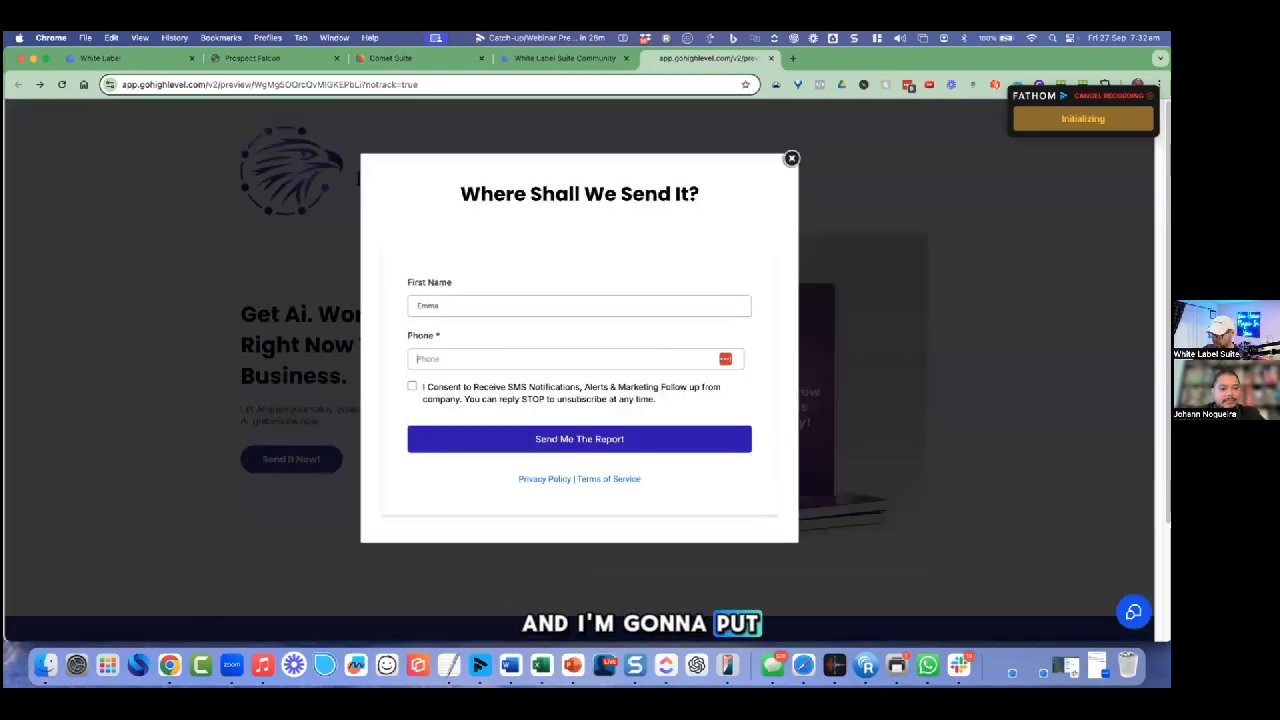
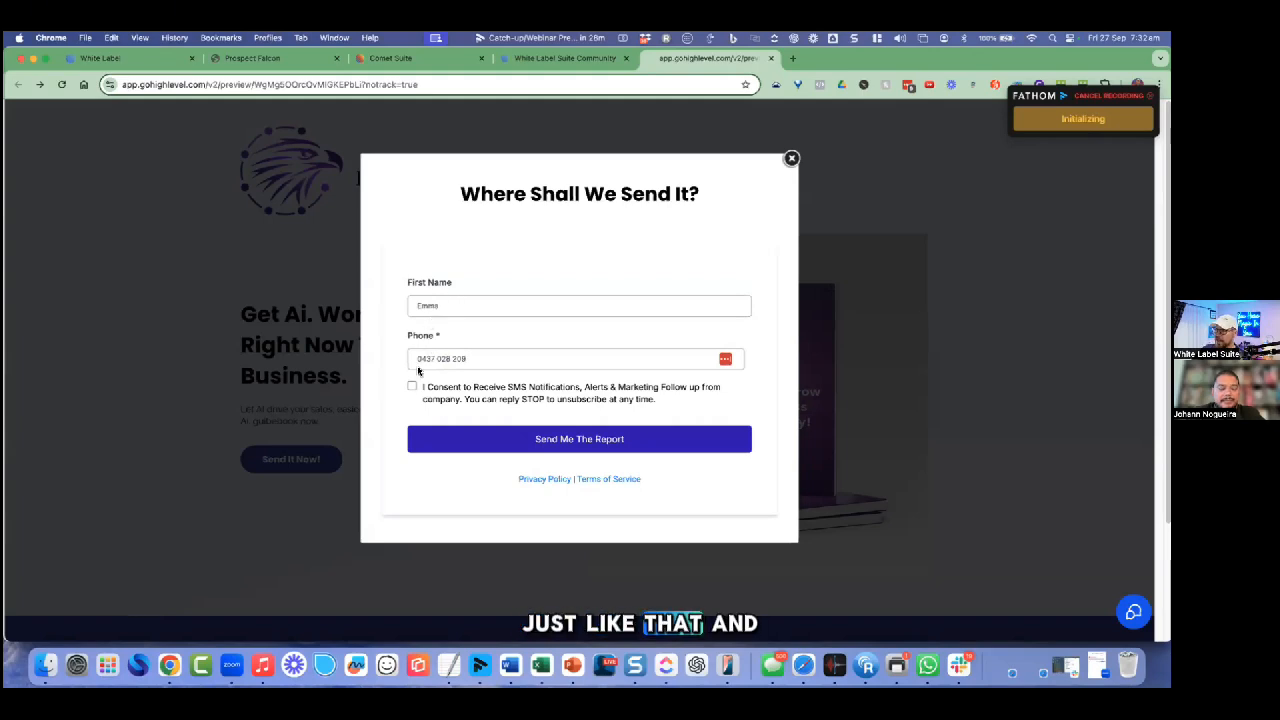
{"action": "left_click", "coordinate": [563, 439]}
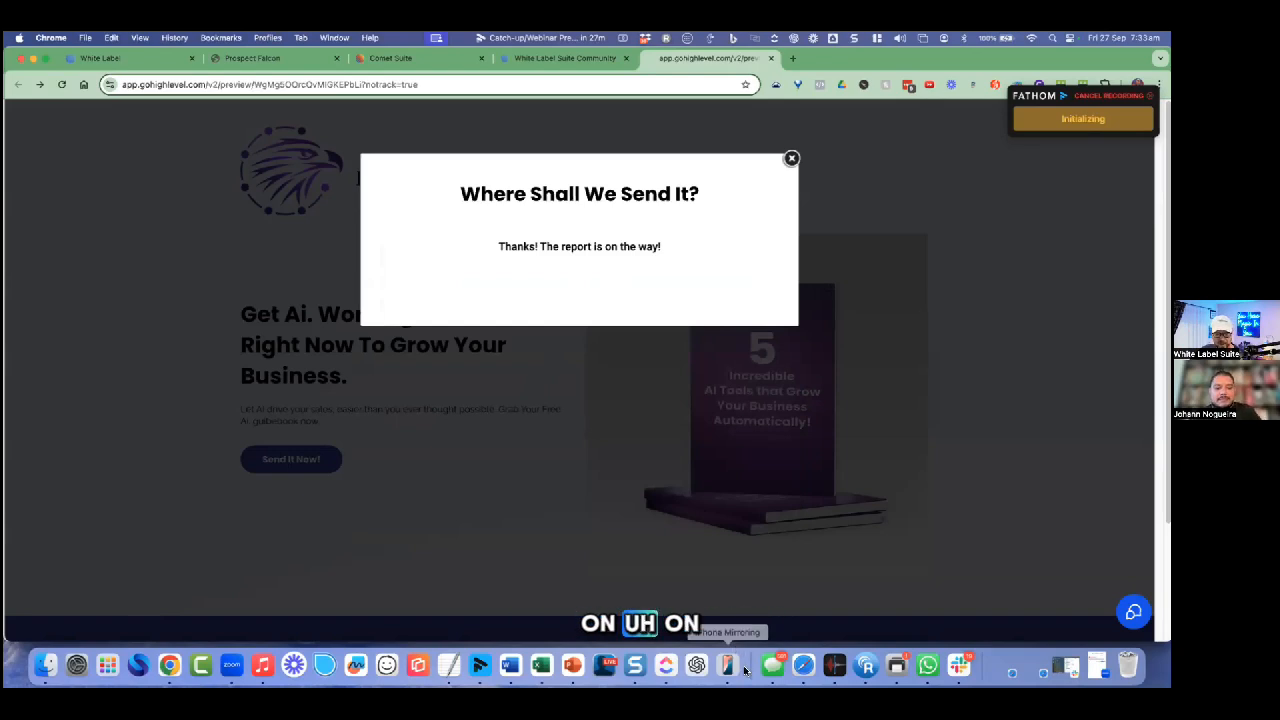
Step: Reconnect iPhone Mirroring and open the newest Messages thread holding the report SMS
{"action": "left_click", "coordinate": [731, 668]}
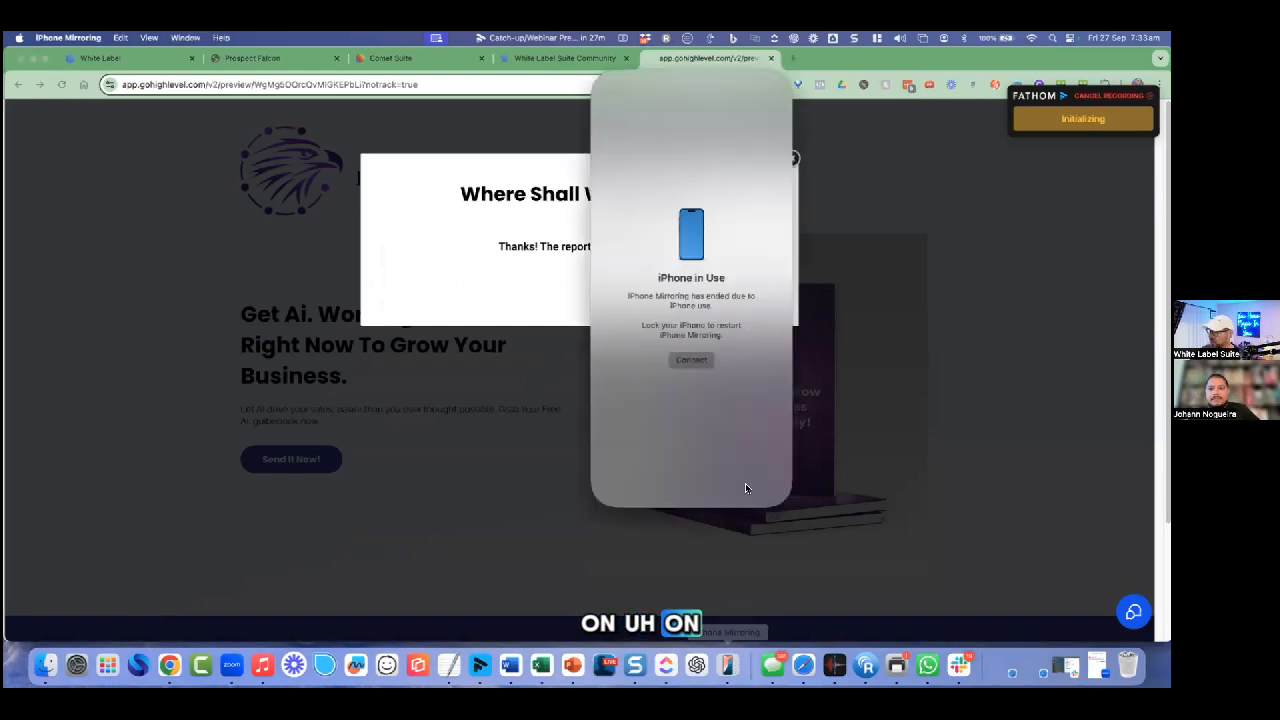
{"action": "left_click", "coordinate": [693, 358]}
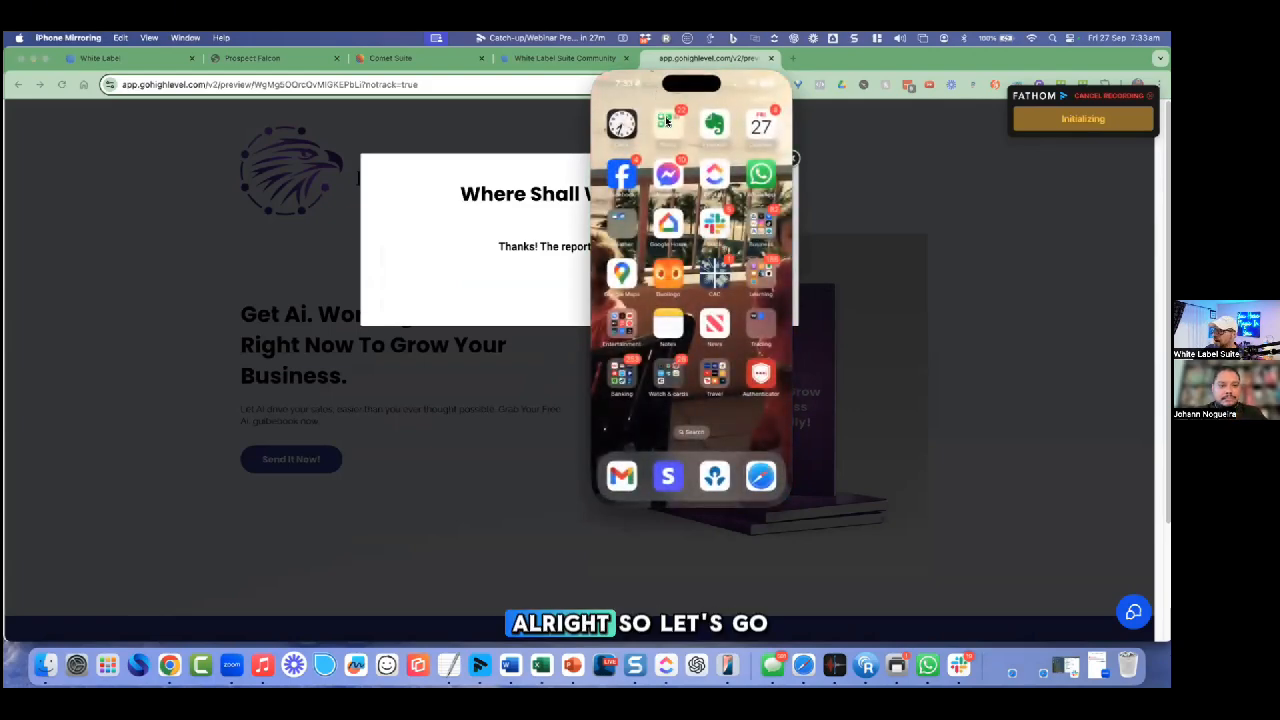
{"action": "left_click", "coordinate": [667, 125]}
{"action": "left_click", "coordinate": [648, 234]}
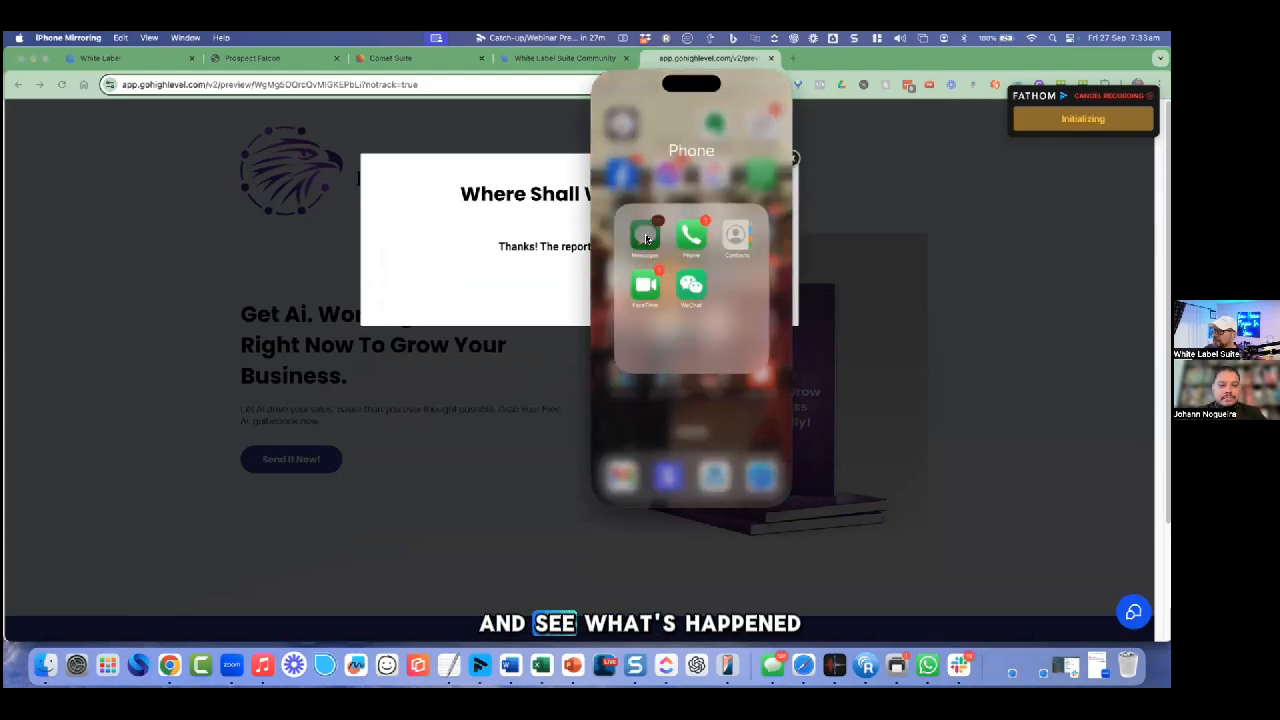
{"action": "left_click", "coordinate": [657, 186]}
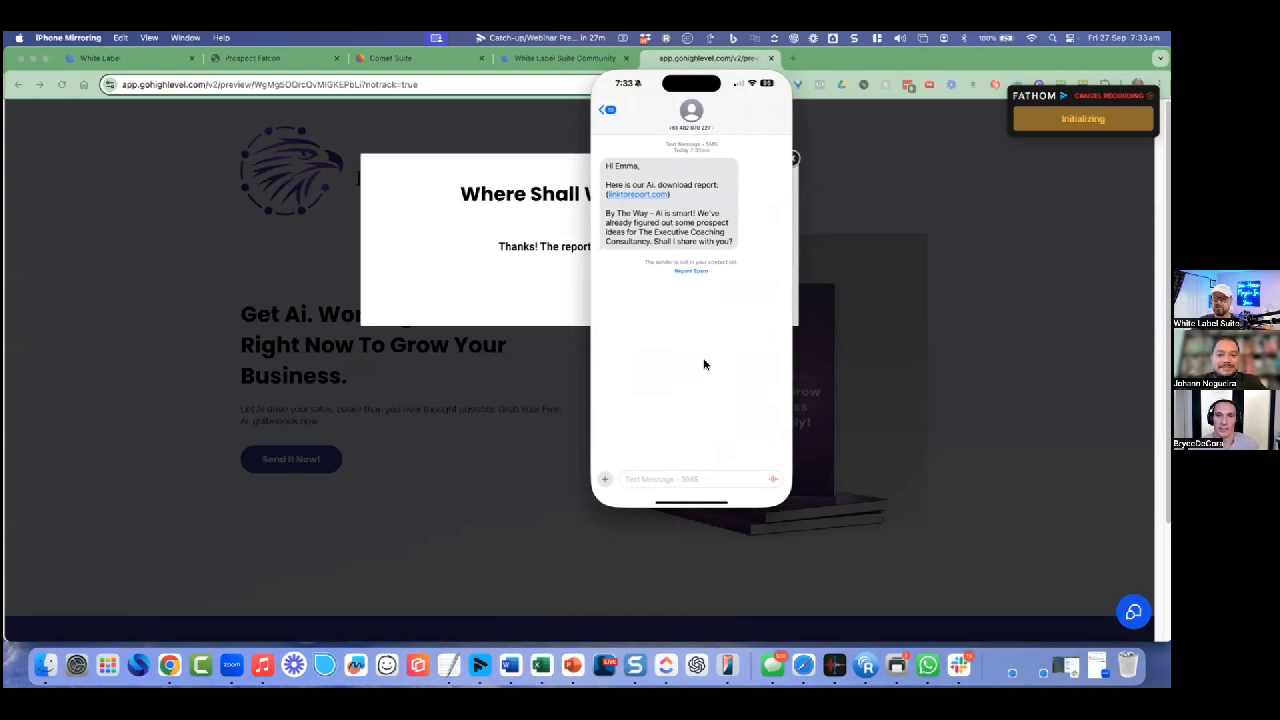
Step: Send the reply 'Sure, Sounds good' in the report SMS thread
{"action": "left_click", "coordinate": [657, 480]}
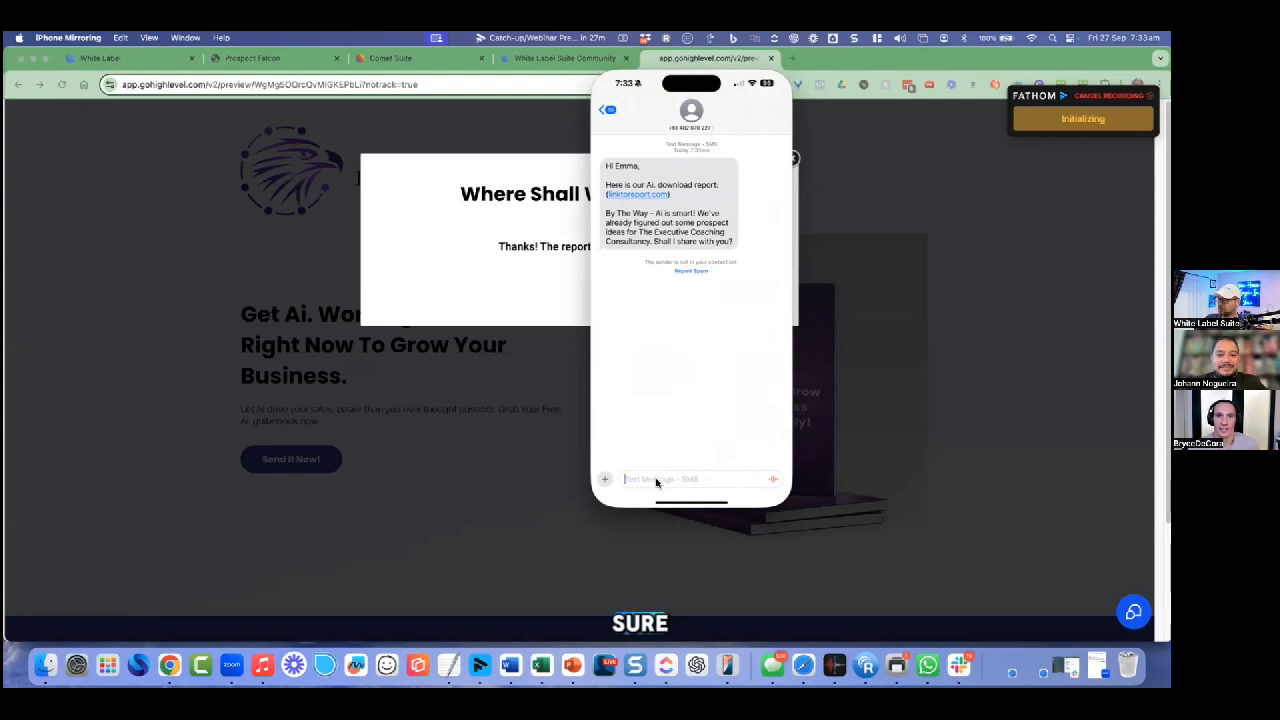
{"action": "type", "text": "Sure, Sounds"}
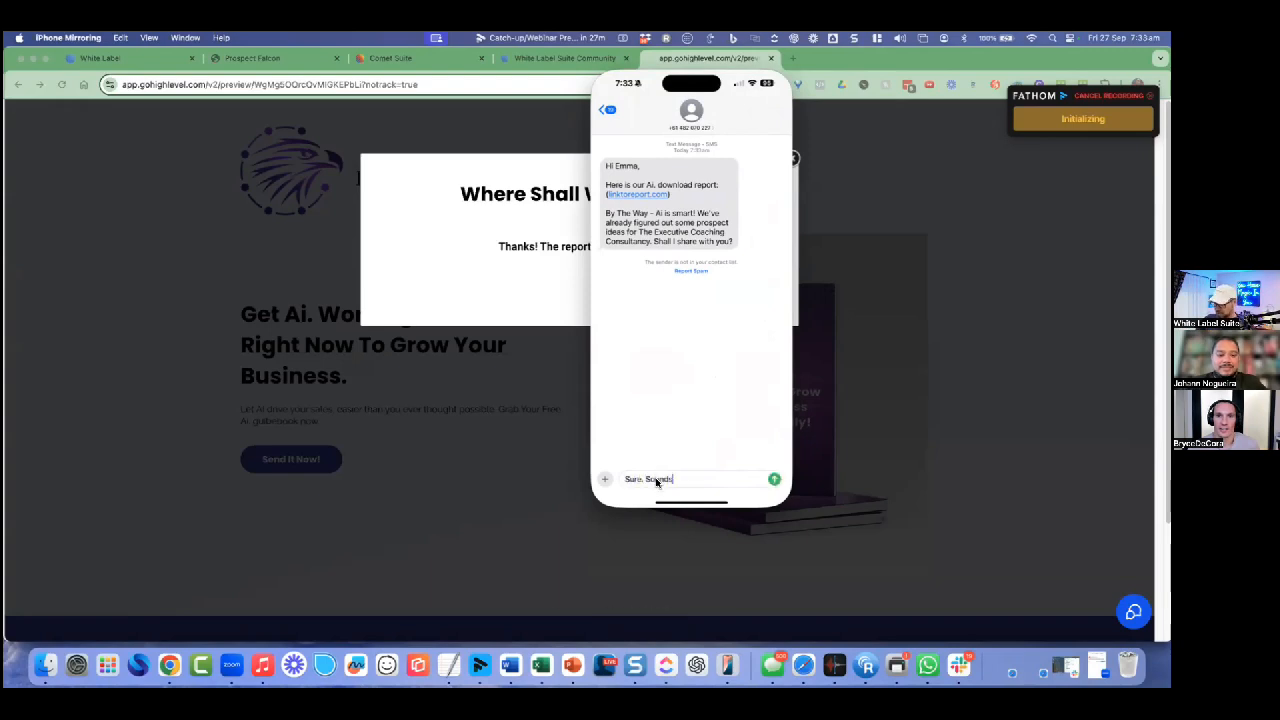
{"action": "type", "text": " good"}
{"action": "key", "text": "Return"}
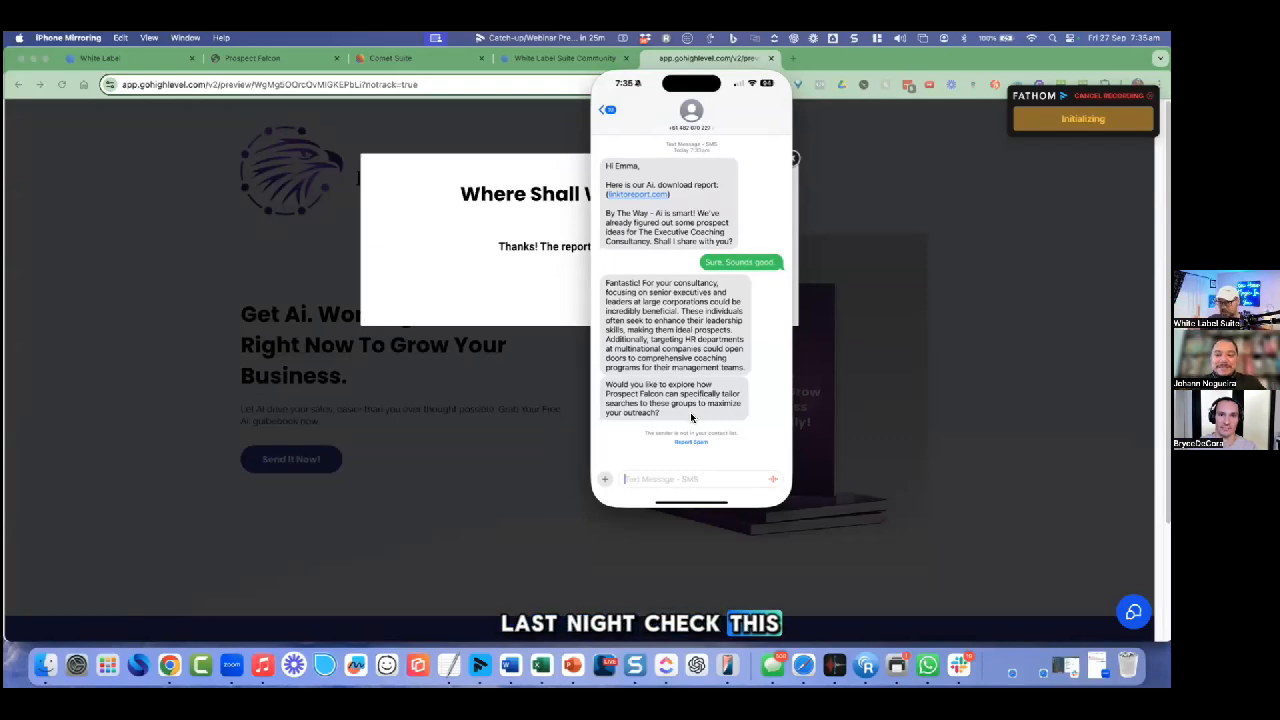
Step: Send the AI the question 'What do you already know about me?'
{"action": "type", "text": "What do you a"}
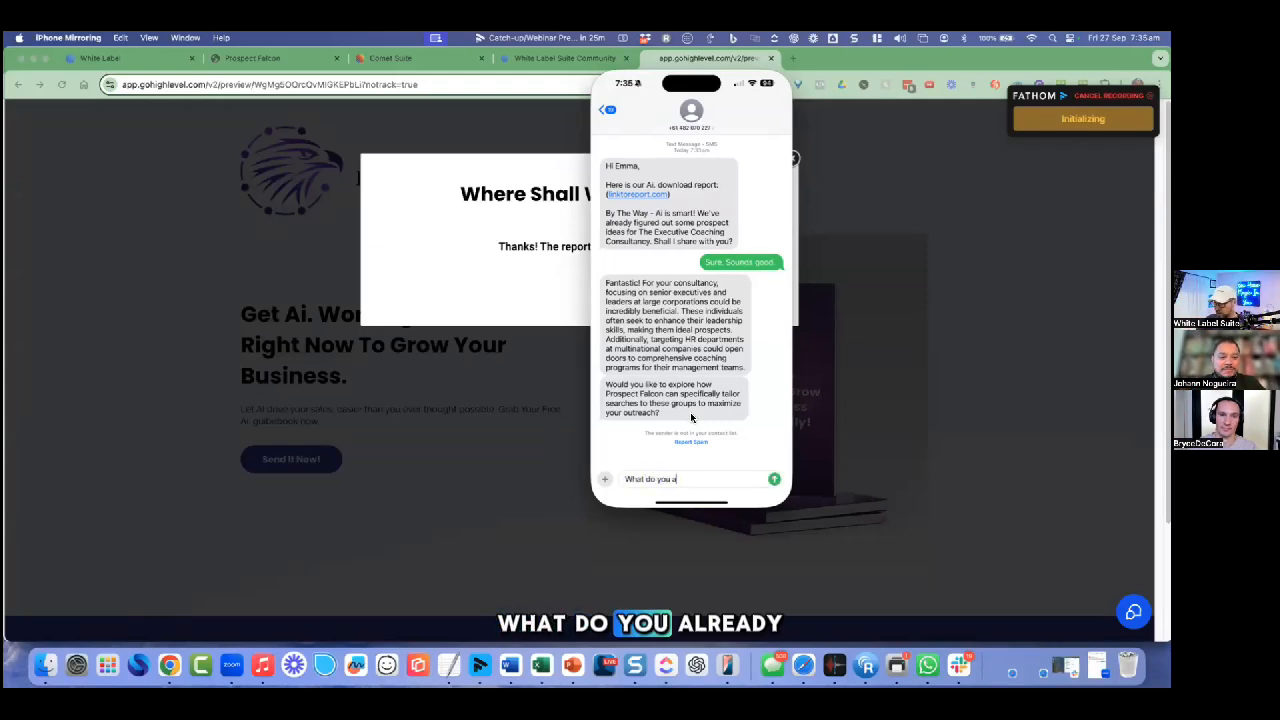
{"action": "type", "text": "lready know abou"}
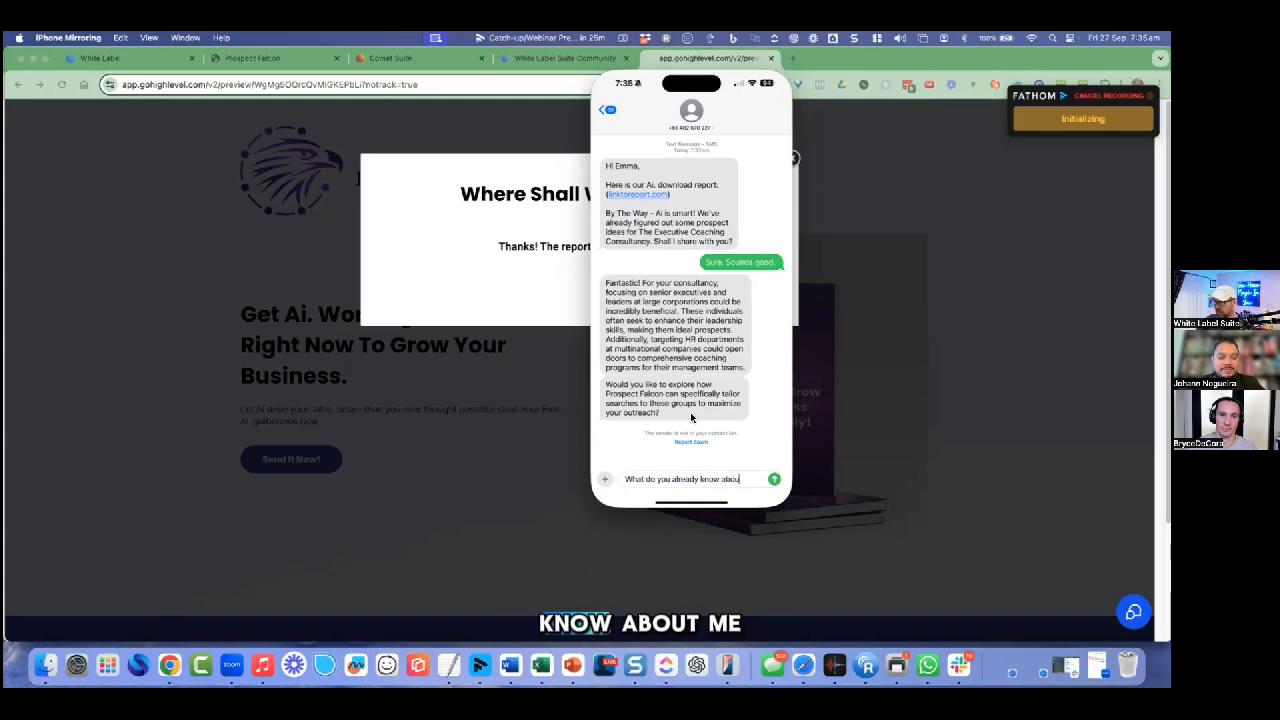
{"action": "type", "text": "t me?"}
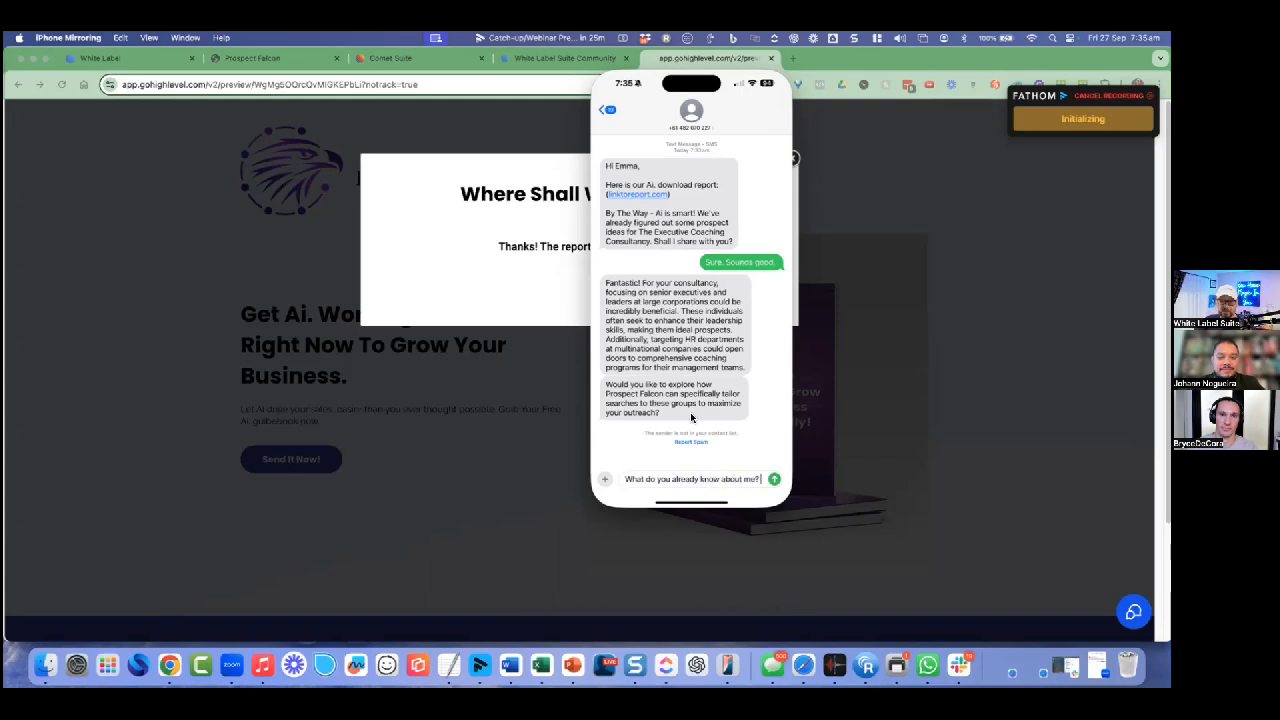
{"action": "key", "text": "Return"}
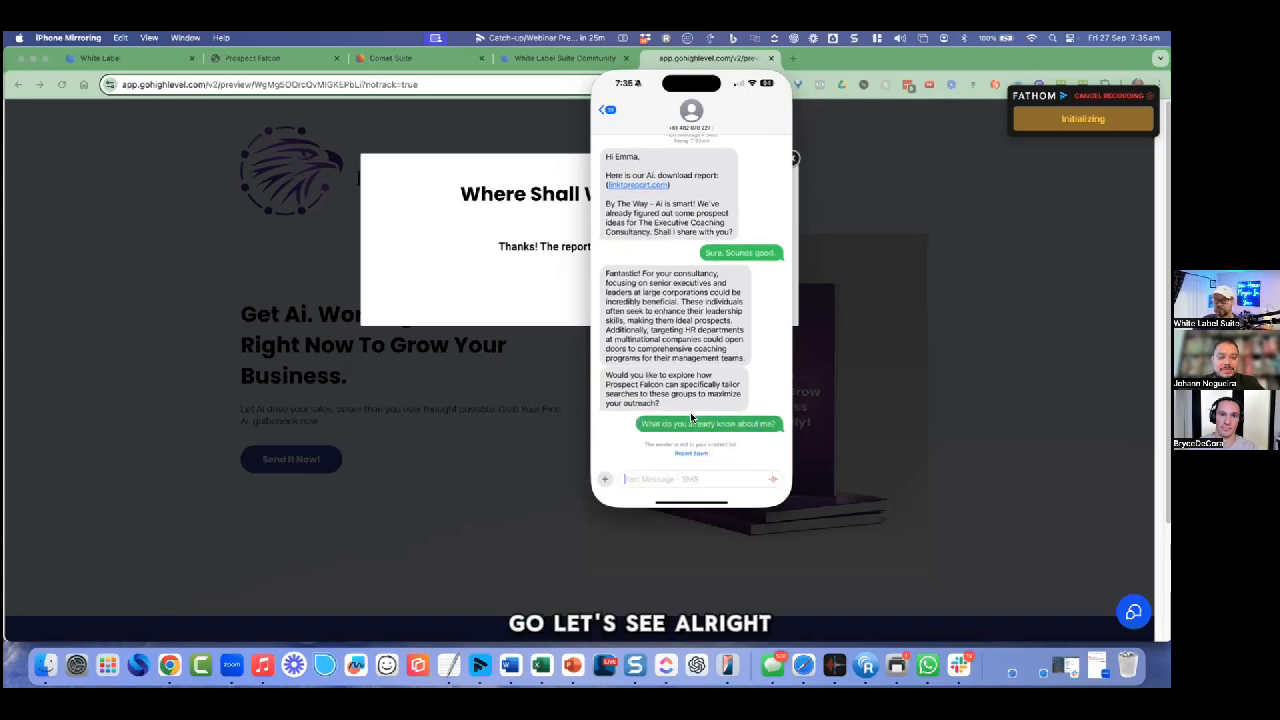